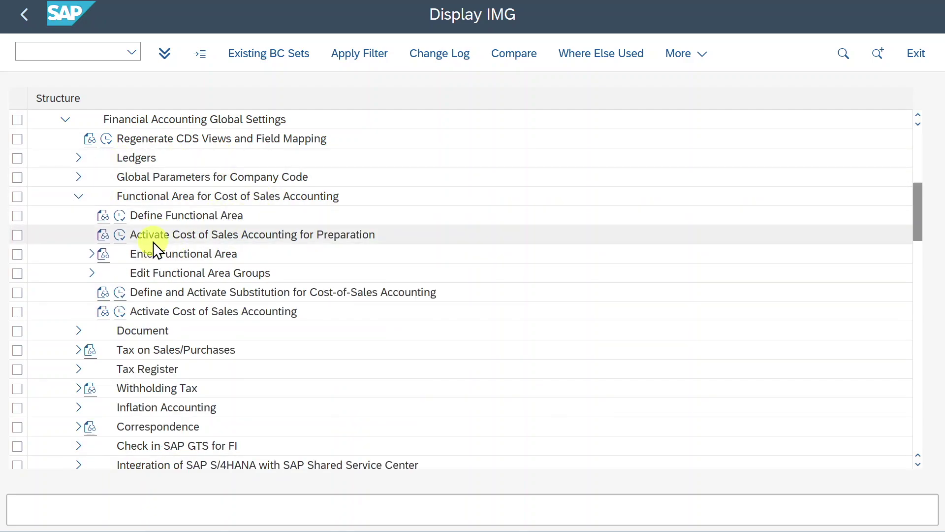
Open Define Functional Area, review the functional area codes and names, and return to the IMG structure
{"action": "left_click", "coordinate": [121, 216]}
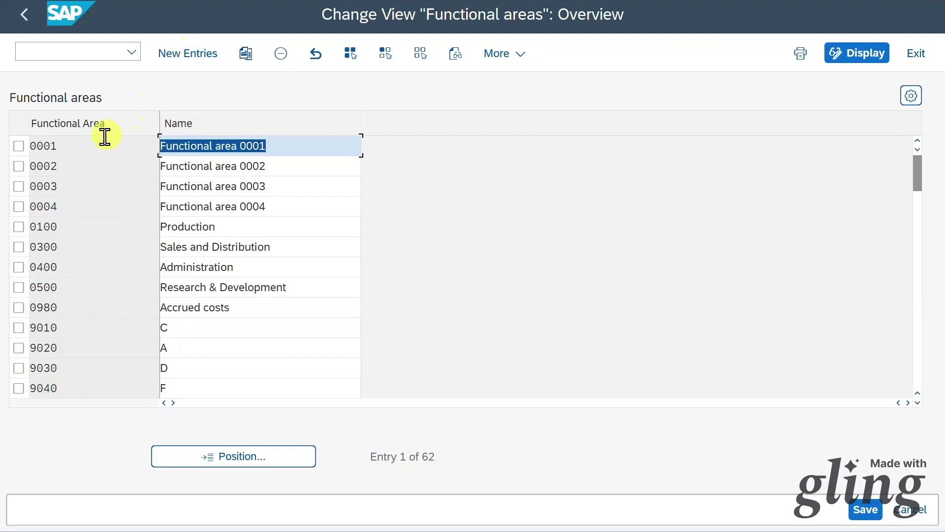
{"action": "left_click", "coordinate": [53, 148]}
{"action": "left_click", "coordinate": [107, 148]}
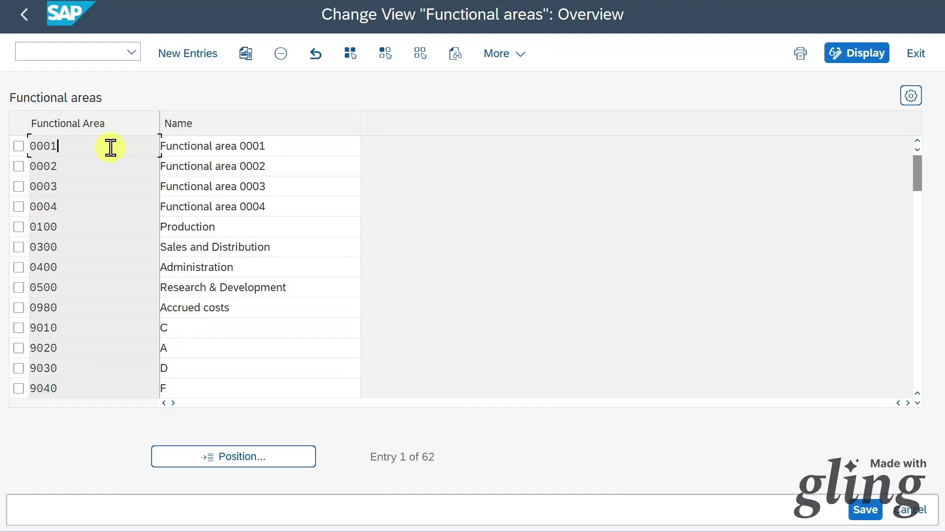
{"action": "left_click", "coordinate": [283, 144]}
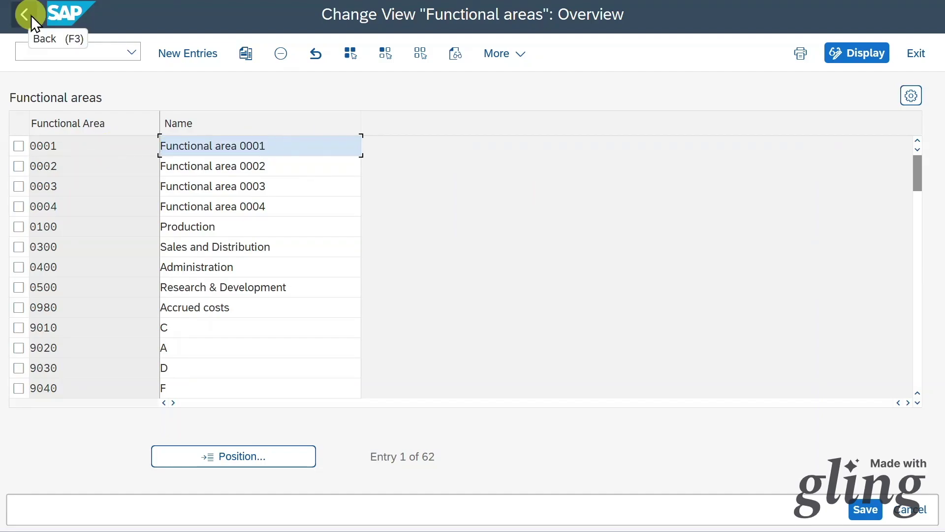
{"action": "left_click", "coordinate": [31, 15]}
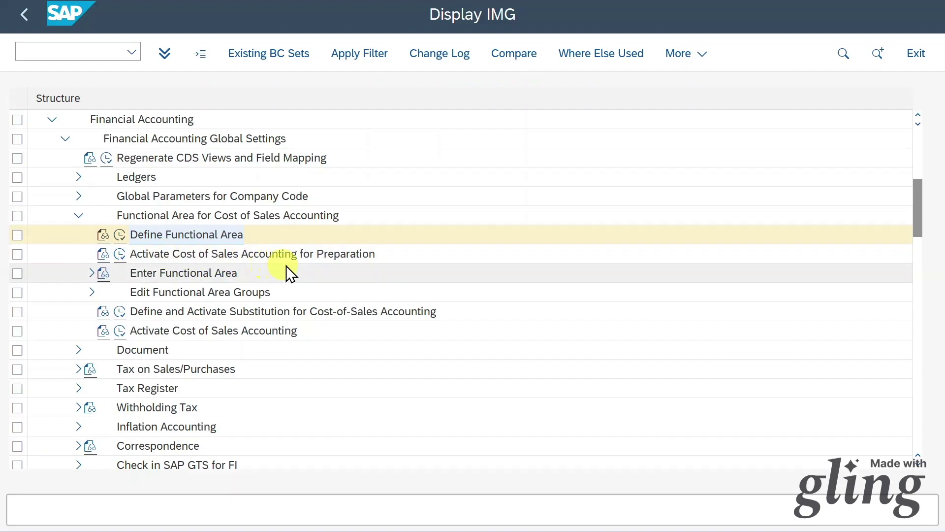
Open Activate Cost of Sales Accounting for Preparation and examine the COS status options for company codes 0001 and 1010
{"action": "left_click", "coordinate": [123, 253]}
{"action": "left_click", "coordinate": [367, 124]}
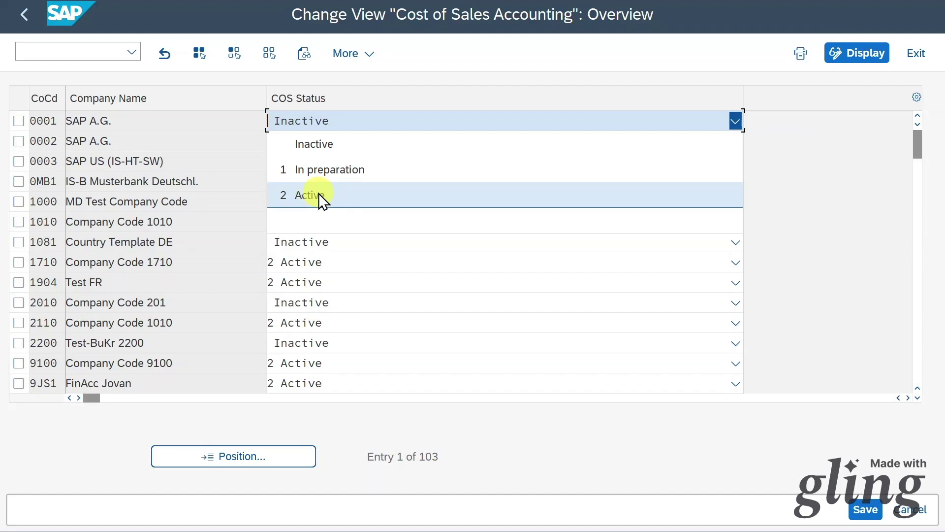
{"action": "left_click", "coordinate": [765, 193]}
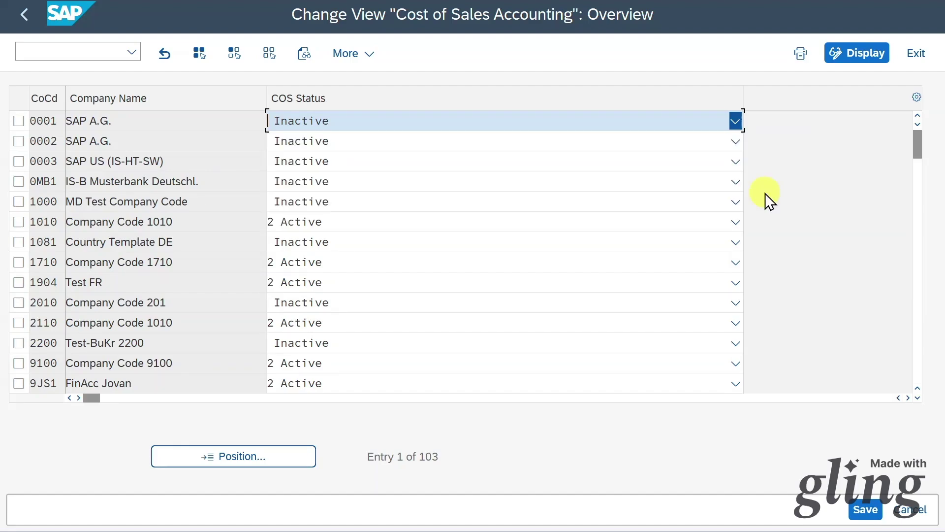
{"action": "double_click", "coordinate": [43, 222]}
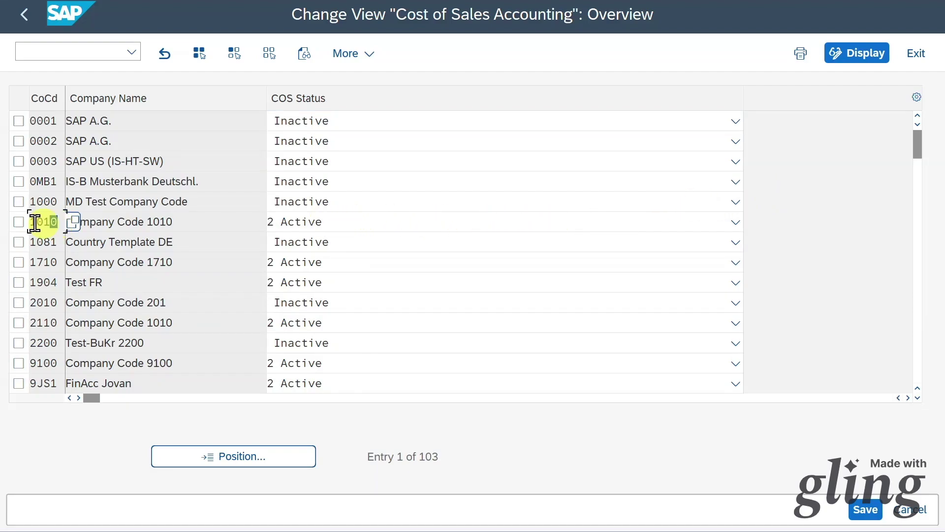
{"action": "left_click", "coordinate": [326, 222]}
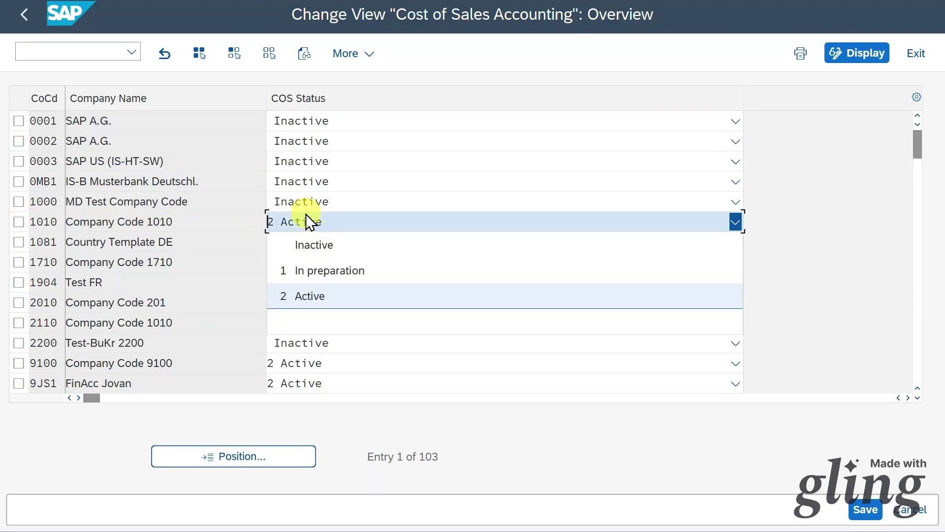
{"action": "left_click", "coordinate": [312, 217]}
{"action": "left_click", "coordinate": [311, 221]}
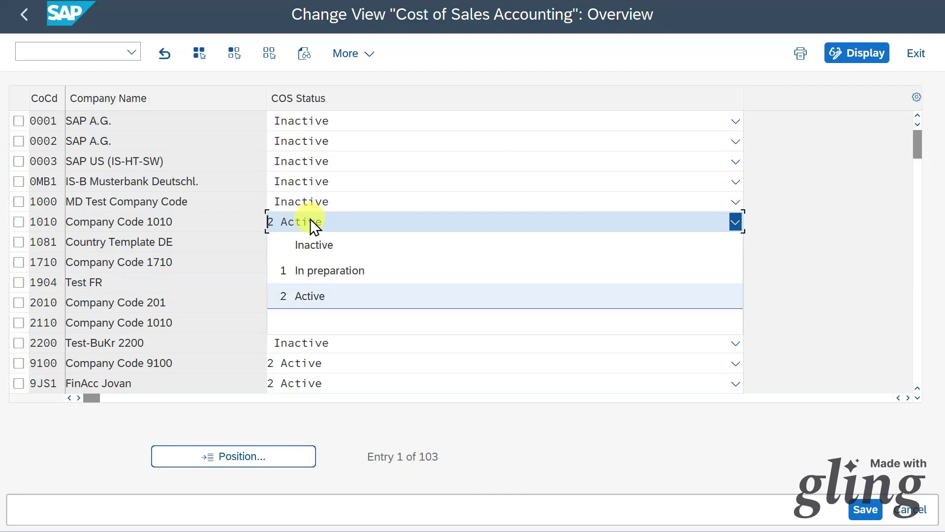
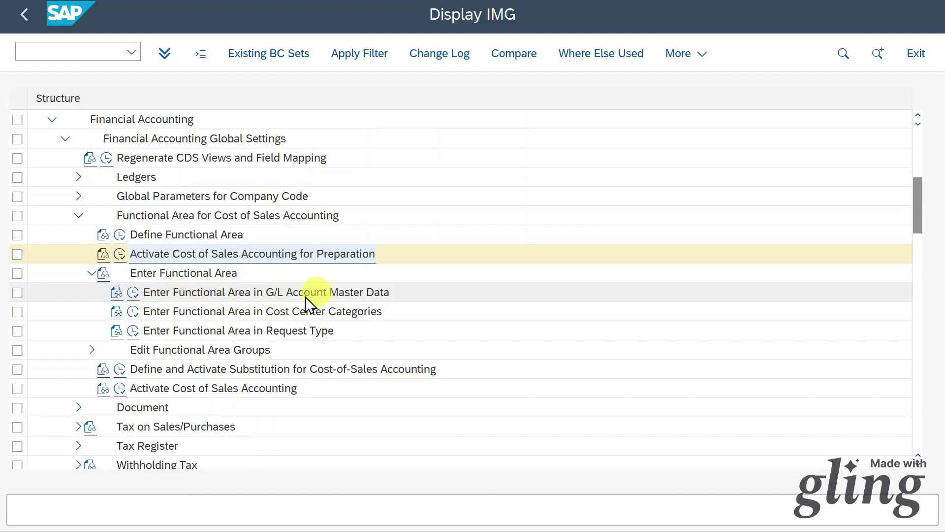
Open Enter Functional Area in G/L Account Master Data, load account 41000000 of chart of accounts YCOA, and examine its functional area
{"action": "left_click", "coordinate": [132, 292]}
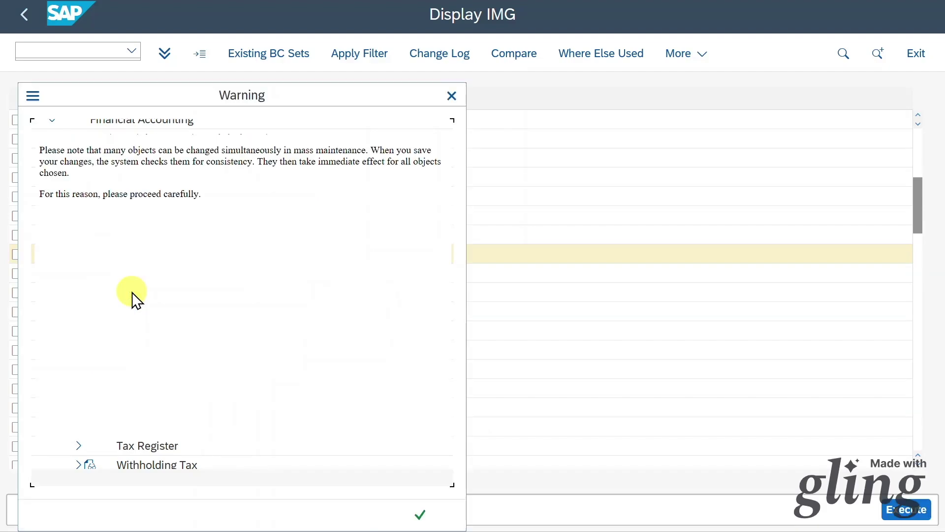
{"action": "left_click", "coordinate": [420, 517]}
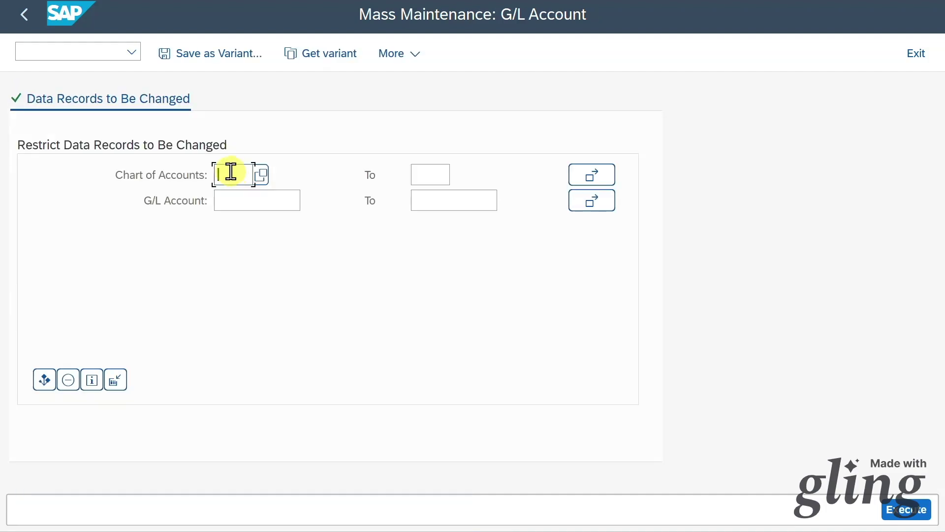
{"action": "left_click", "coordinate": [249, 203]}
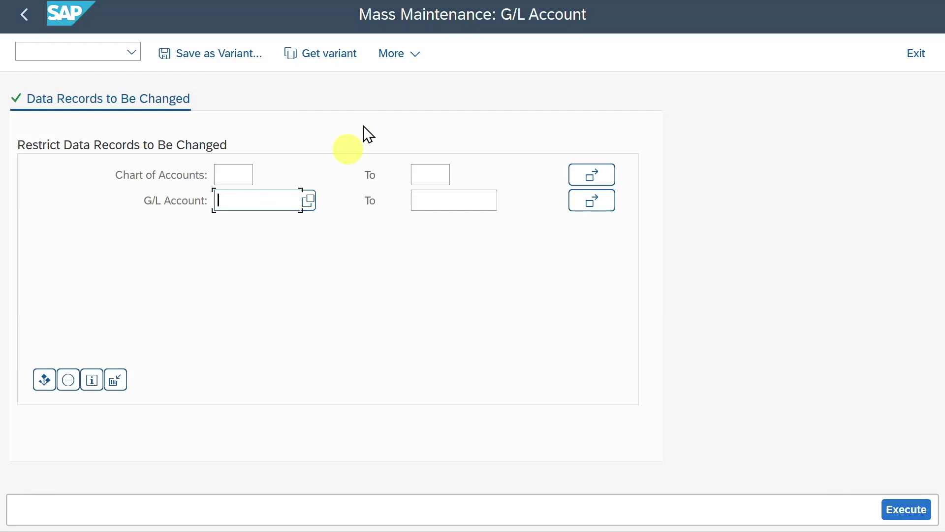
{"action": "left_click", "coordinate": [229, 173]}
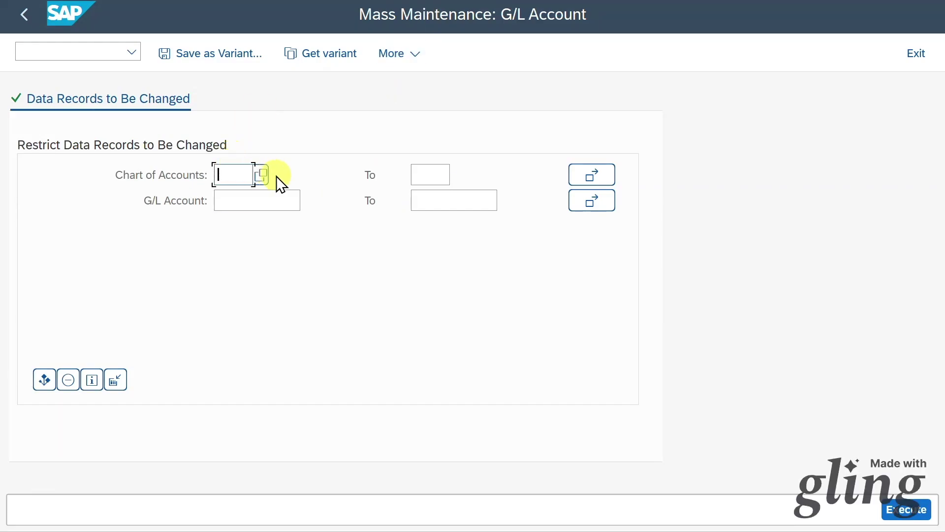
{"action": "left_click", "coordinate": [262, 178]}
{"action": "left_click", "coordinate": [345, 223]}
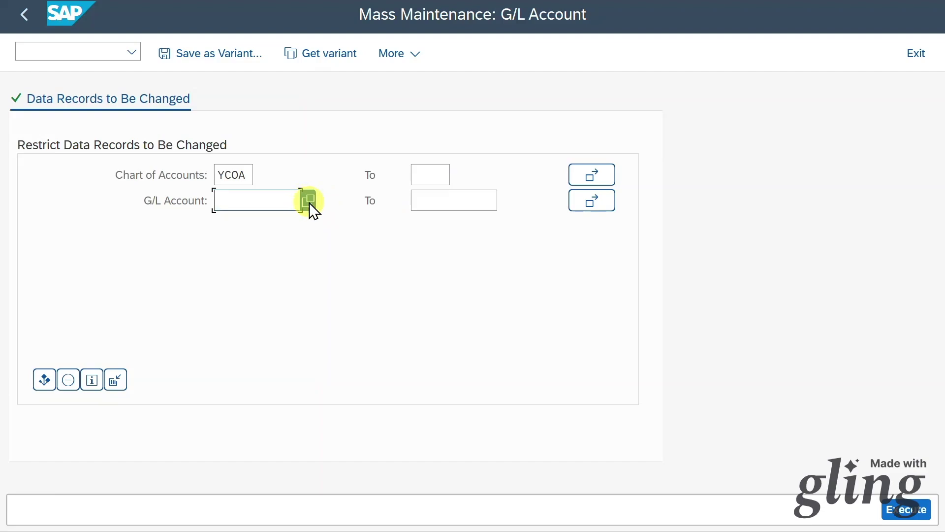
{"action": "left_click", "coordinate": [307, 198]}
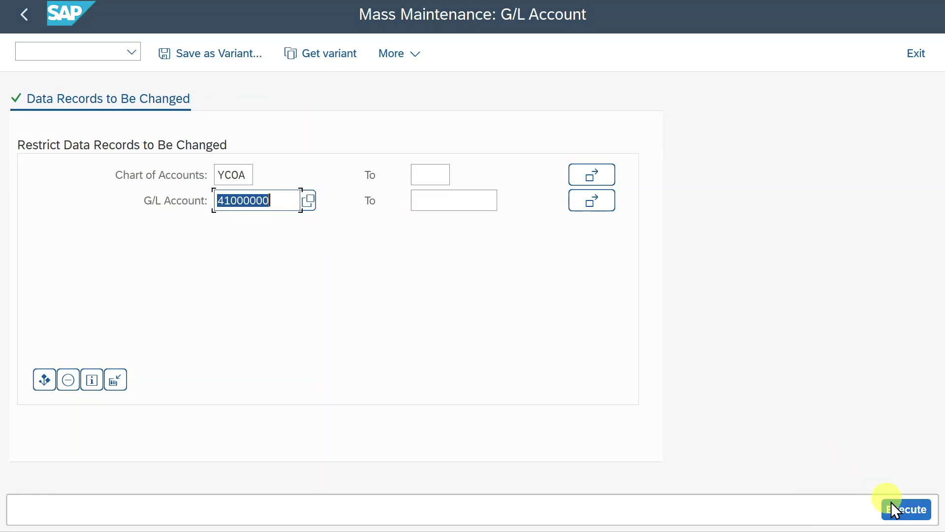
{"action": "left_click", "coordinate": [905, 510]}
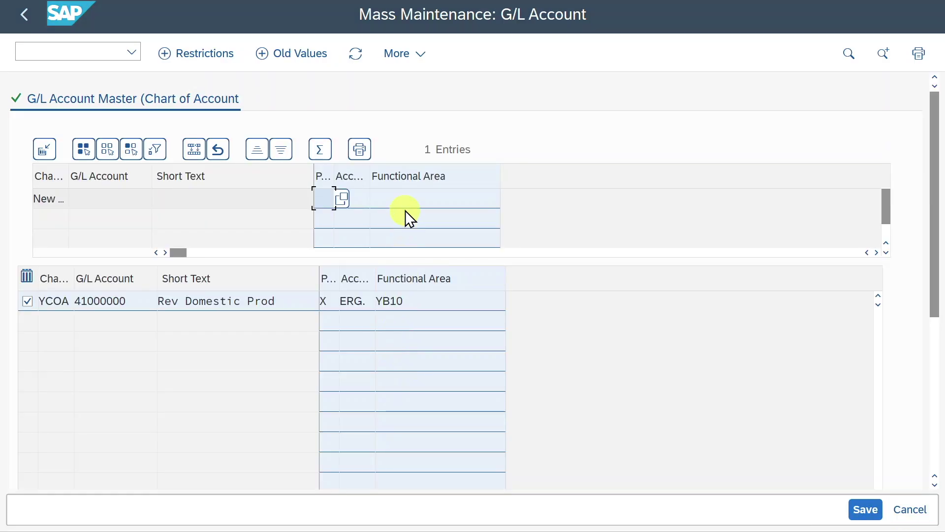
{"action": "left_click", "coordinate": [414, 300]}
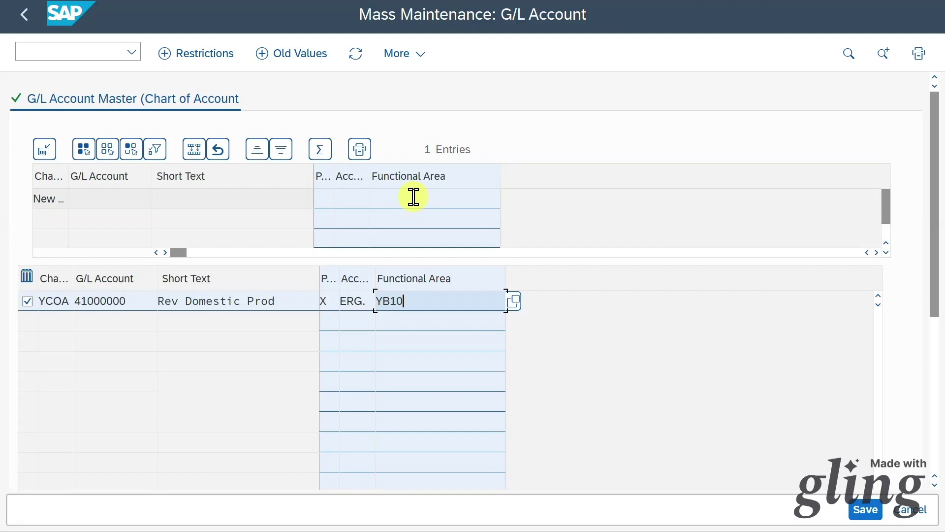
Open transaction FSP0 in a new session and display the income statement account L/G Val.Diff.aff
{"action": "left_click", "coordinate": [69, 53]}
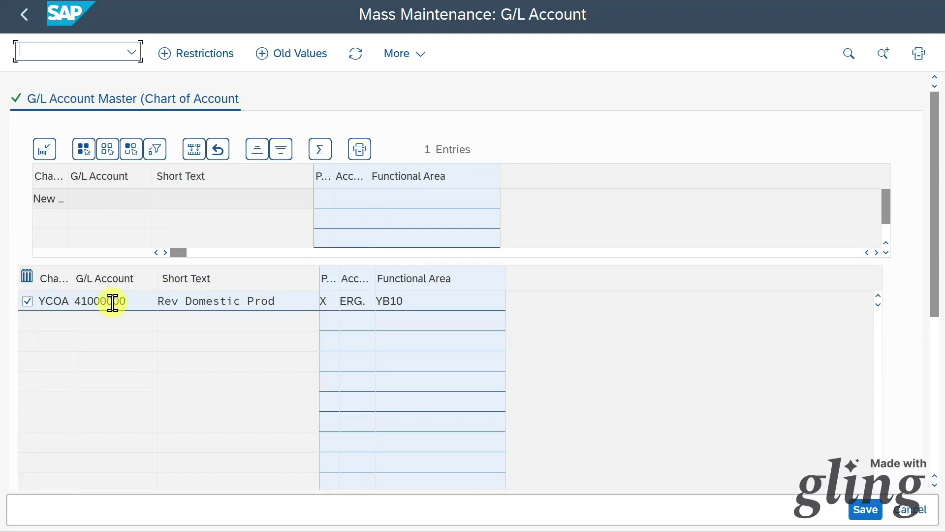
{"action": "type", "text": "FSP0"}
{"action": "key", "text": "Return"}
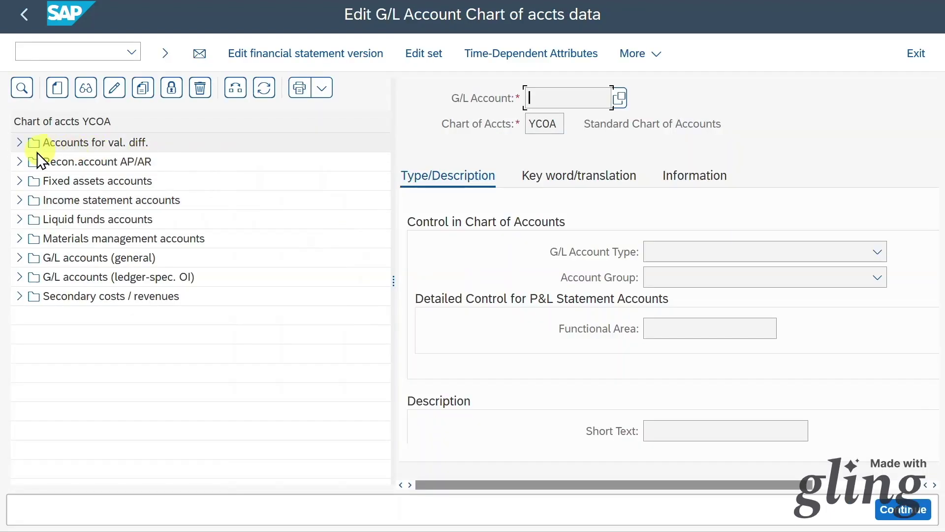
{"action": "left_click", "coordinate": [19, 200]}
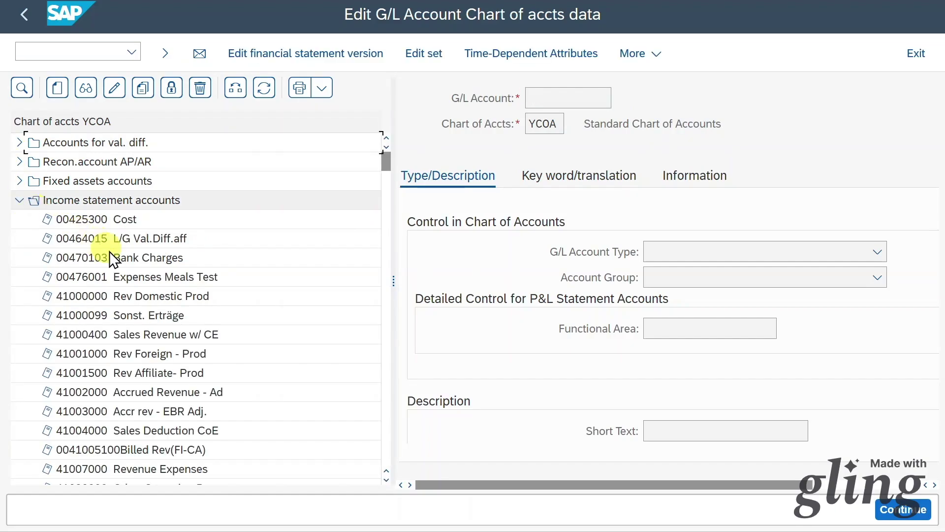
{"action": "double_click", "coordinate": [137, 240]}
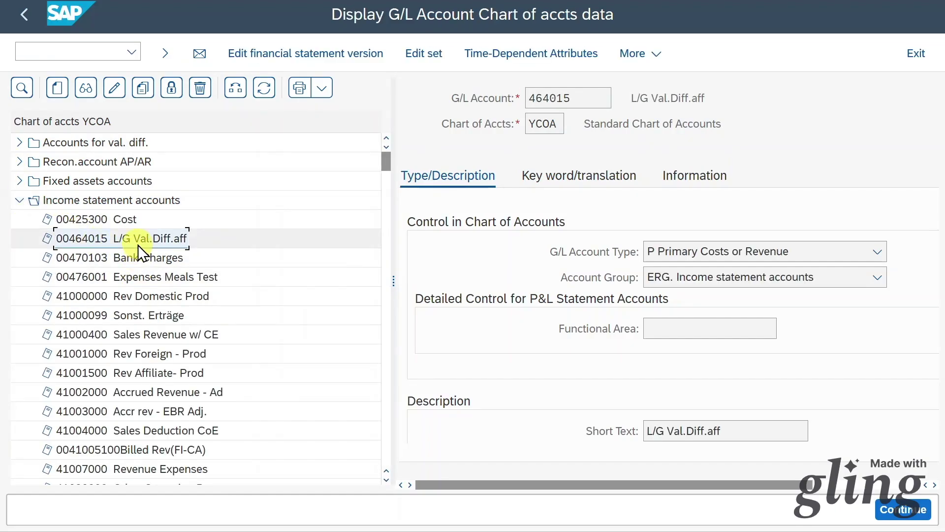
Examine the G/L account number and the Functional Area field under the detailed control for P&L statement accounts
{"action": "left_click", "coordinate": [686, 327]}
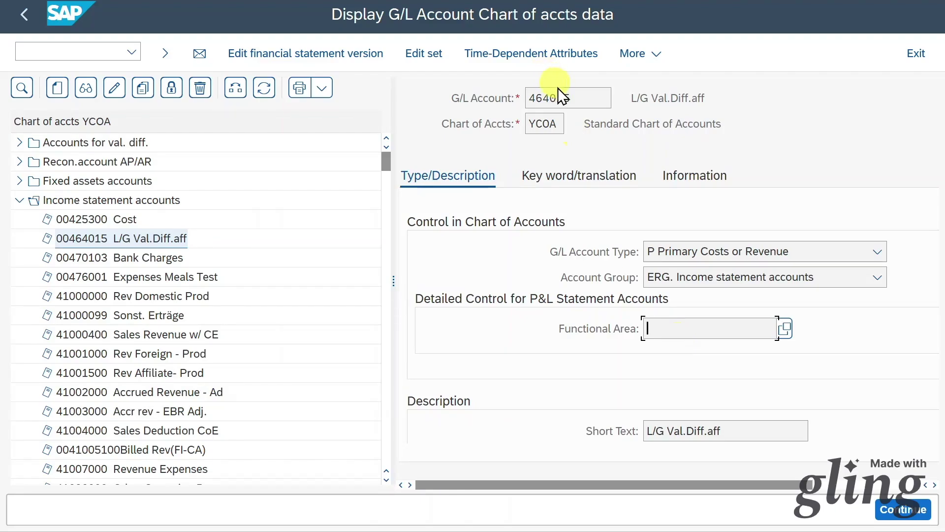
{"action": "mouse_move", "coordinate": [571, 98]}
{"action": "left_mouse_down"}
{"action": "mouse_move", "coordinate": [536, 98]}
{"action": "mouse_move", "coordinate": [580, 98]}
{"action": "left_mouse_up"}
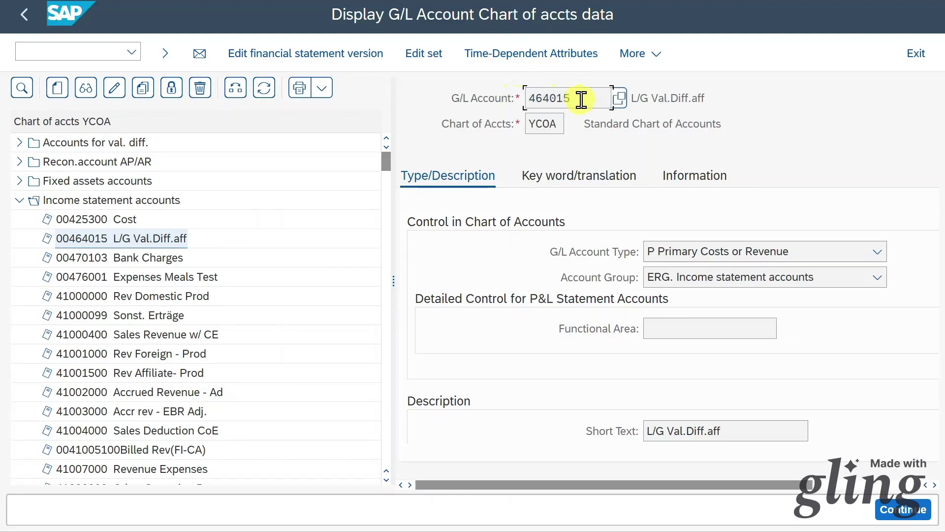
{"action": "left_click", "coordinate": [675, 319]}
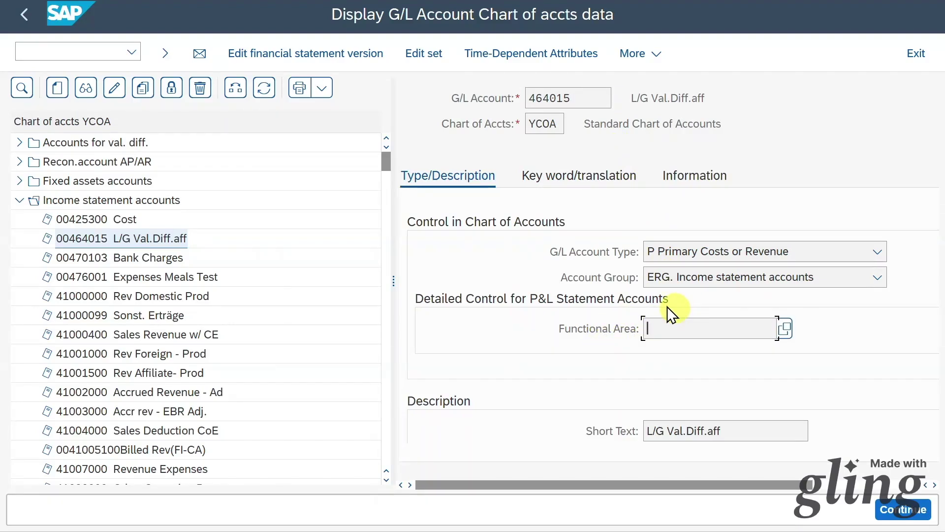
{"action": "left_click_drag", "start_coordinate": [581, 101], "coordinate": [506, 95]}
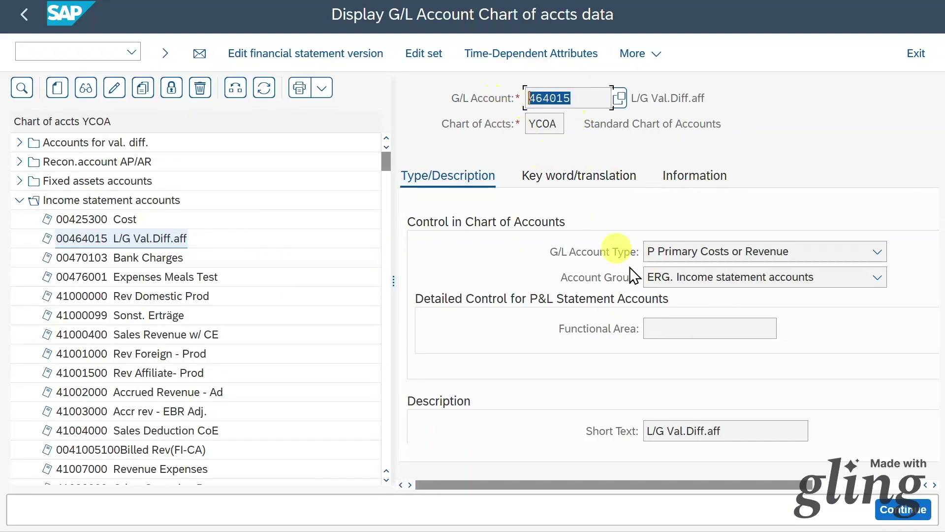
{"action": "left_click", "coordinate": [668, 331]}
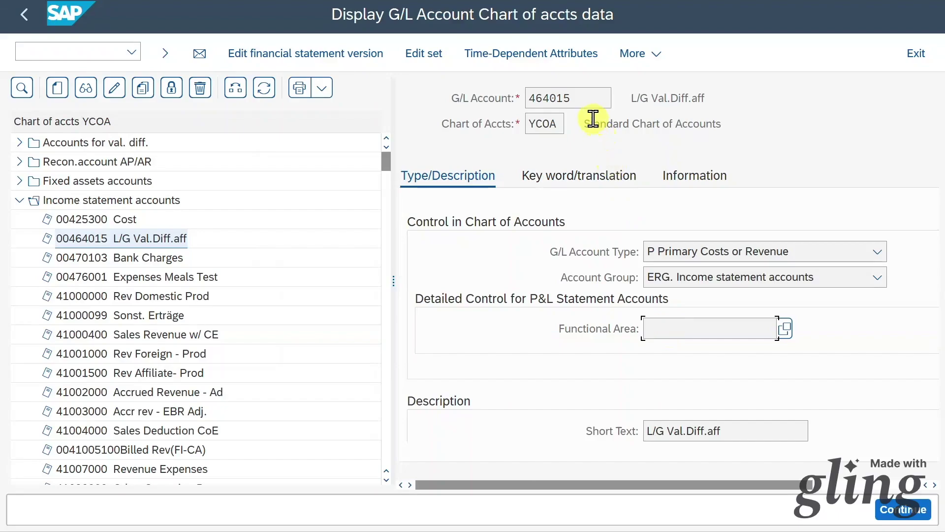
{"action": "left_click_drag", "start_coordinate": [591, 101], "coordinate": [434, 95]}
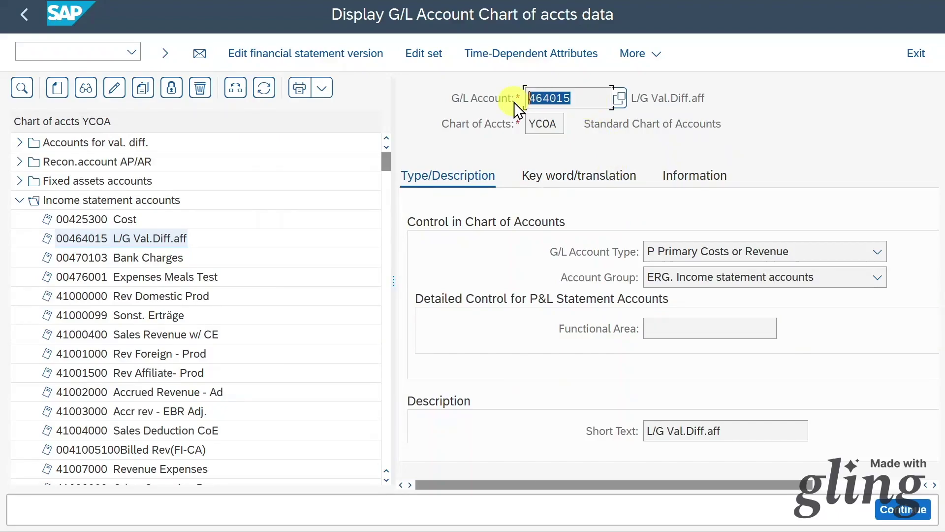
{"action": "left_click", "coordinate": [582, 99]}
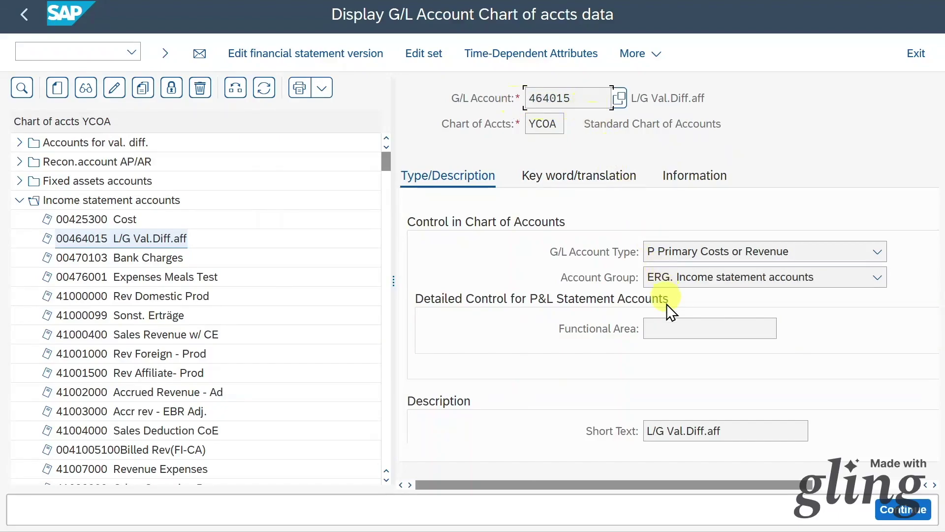
{"action": "left_click", "coordinate": [679, 328]}
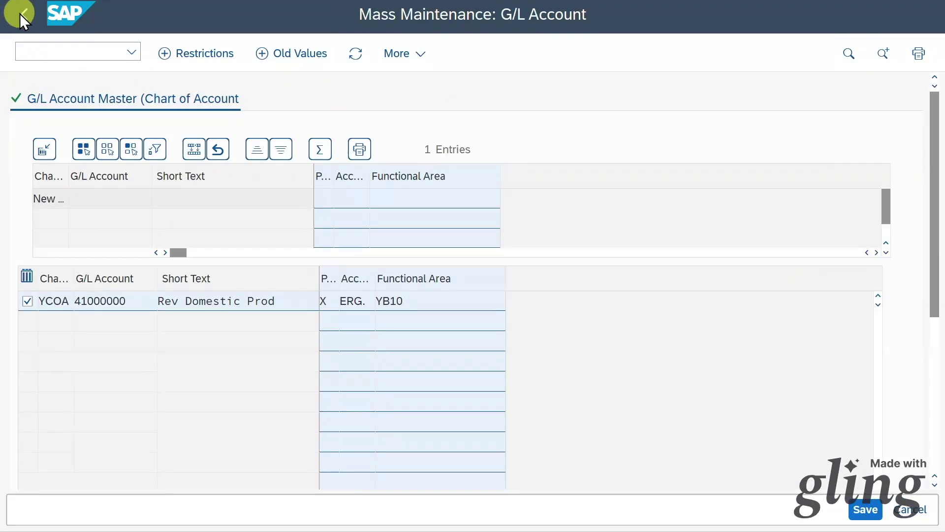
Leave G/L account mass maintenance and open Enter Functional Area in Cost Center Categories from the IMG
{"action": "left_click", "coordinate": [20, 13]}
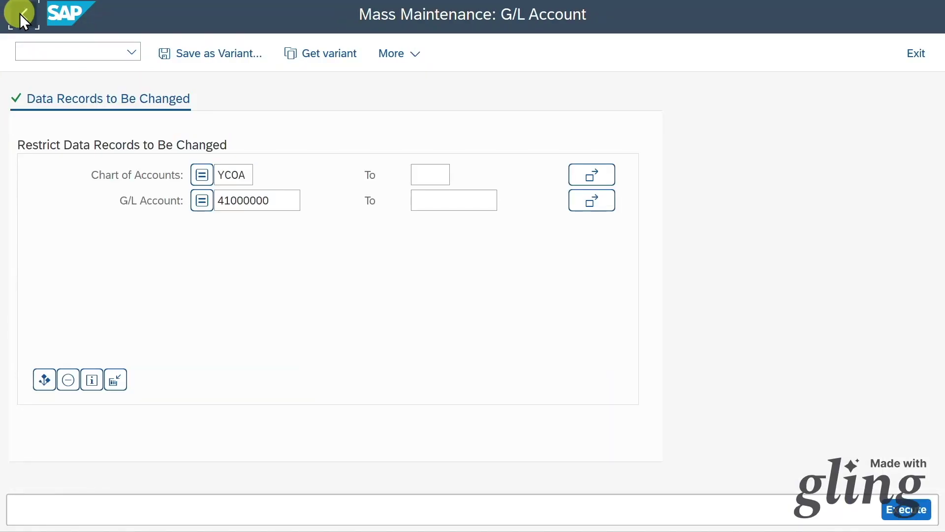
{"action": "left_click", "coordinate": [20, 14]}
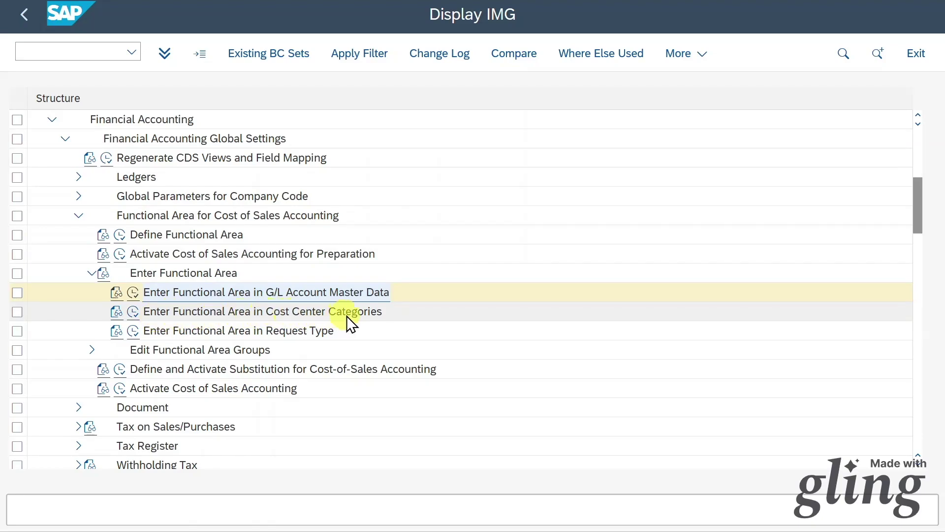
{"action": "left_click", "coordinate": [133, 311]}
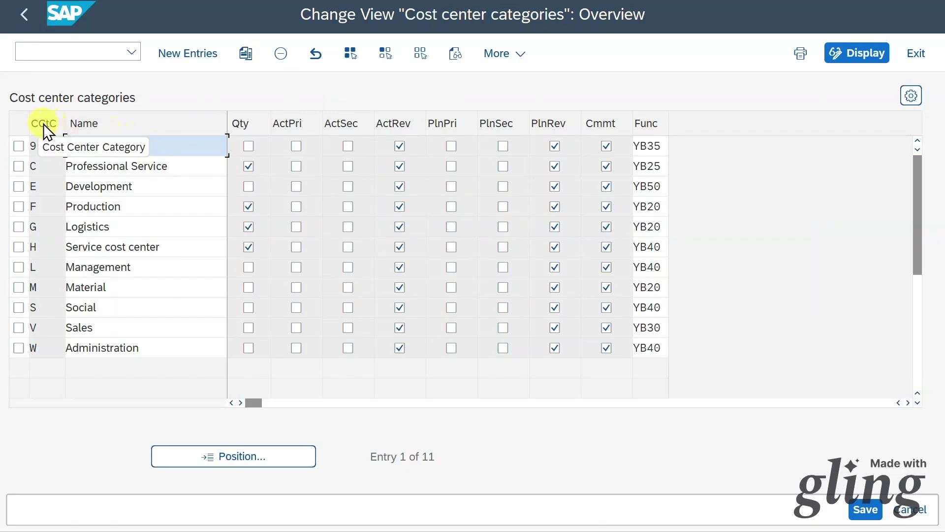
Open the Create Cost Center transaction in a new session
{"action": "left_click", "coordinate": [83, 45]}
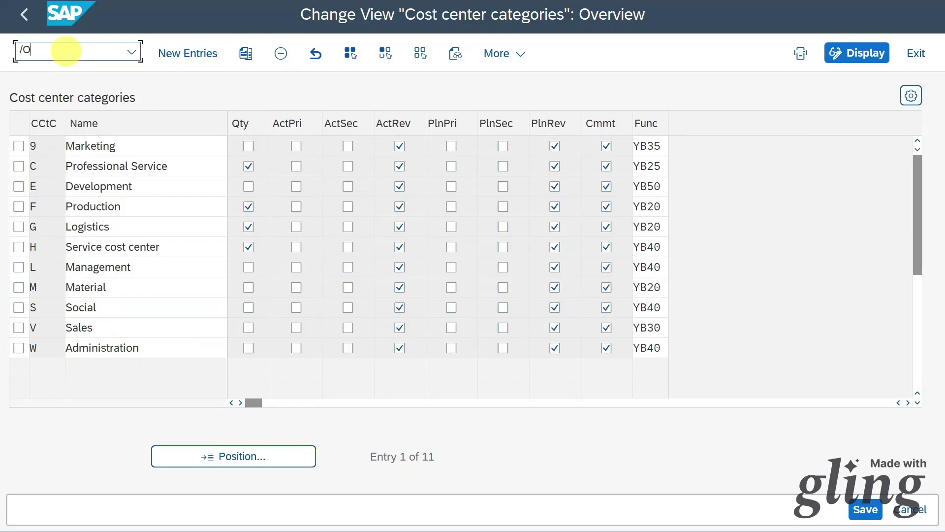
{"action": "key", "text": "Return"}
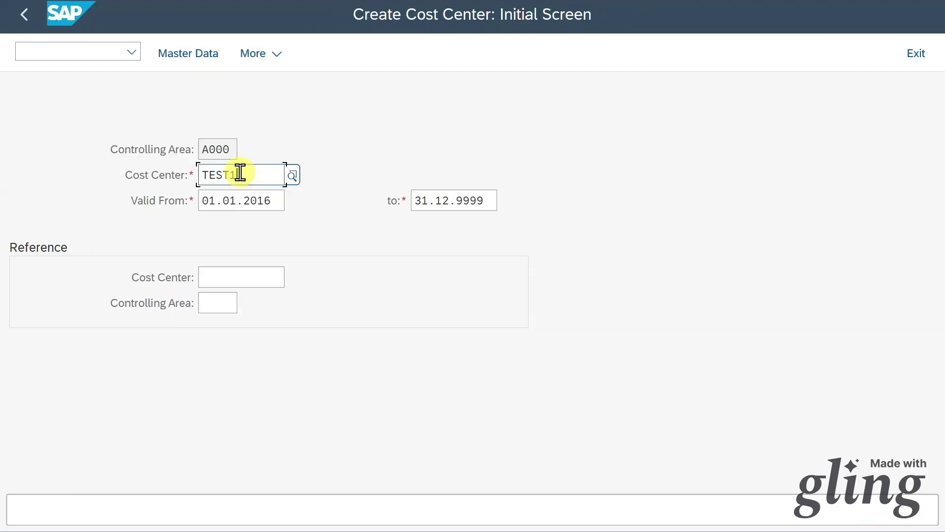
Start cost center TEST1 in controlling area A000 and enter Test as both its name and person responsible
{"action": "left_click_drag", "start_coordinate": [258, 175], "coordinate": [158, 169]}
{"action": "left_click", "coordinate": [266, 177]}
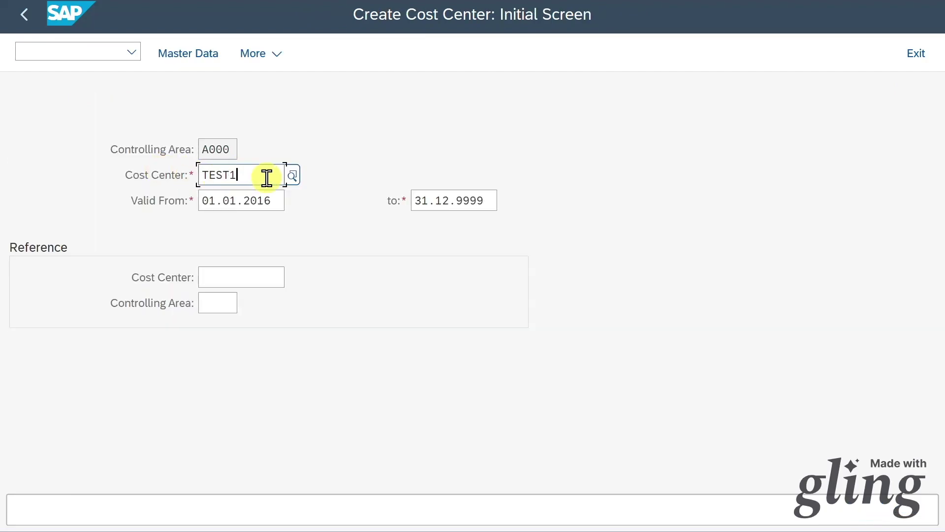
{"action": "key", "text": "Return"}
{"action": "type", "text": "Test"}
{"action": "left_click", "coordinate": [272, 382]}
{"action": "left_click", "coordinate": [276, 409]}
{"action": "type", "text": "Test"}
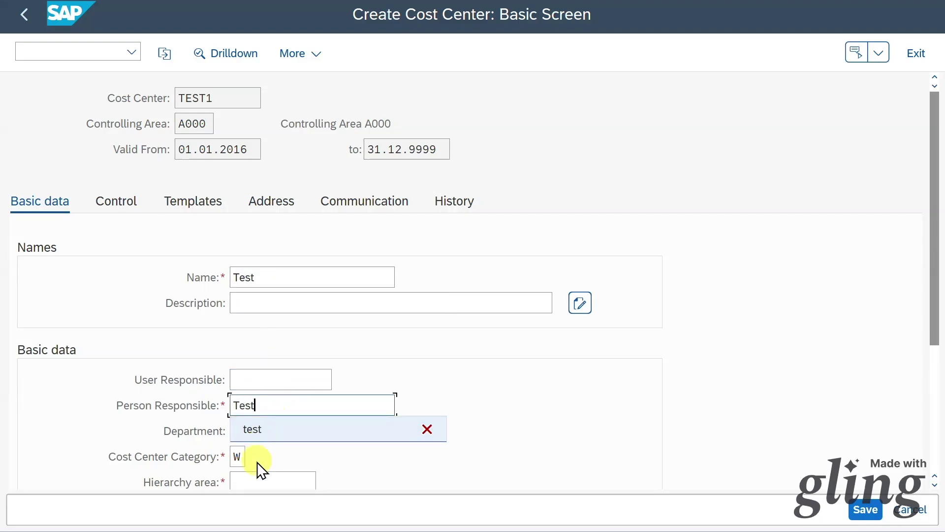
Check the functional area of category W Administration, and set the cost center's hierarchy area to 0001 and company code to 1010
{"action": "scroll", "coordinate": [257, 462], "scroll_direction": "down", "scroll_amount": 3}
{"action": "left_click", "coordinate": [242, 316]}
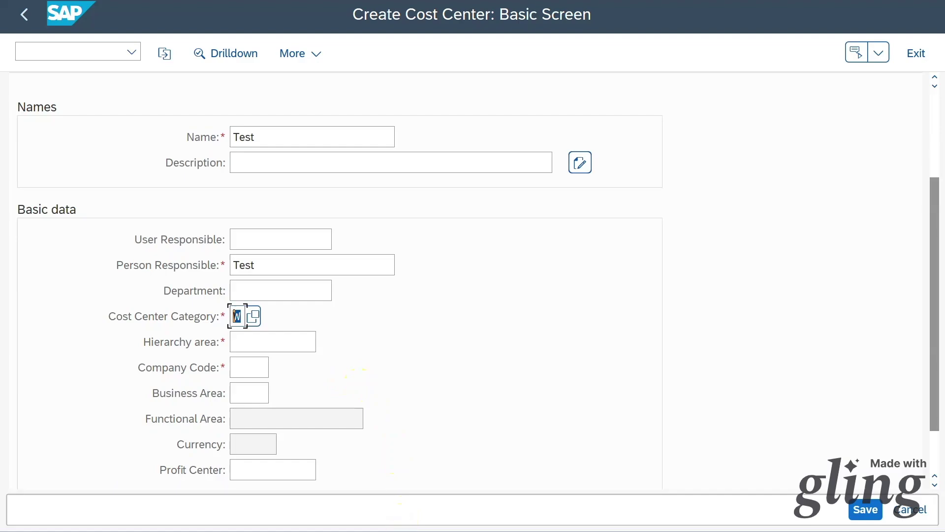
{"action": "left_click", "coordinate": [635, 348]}
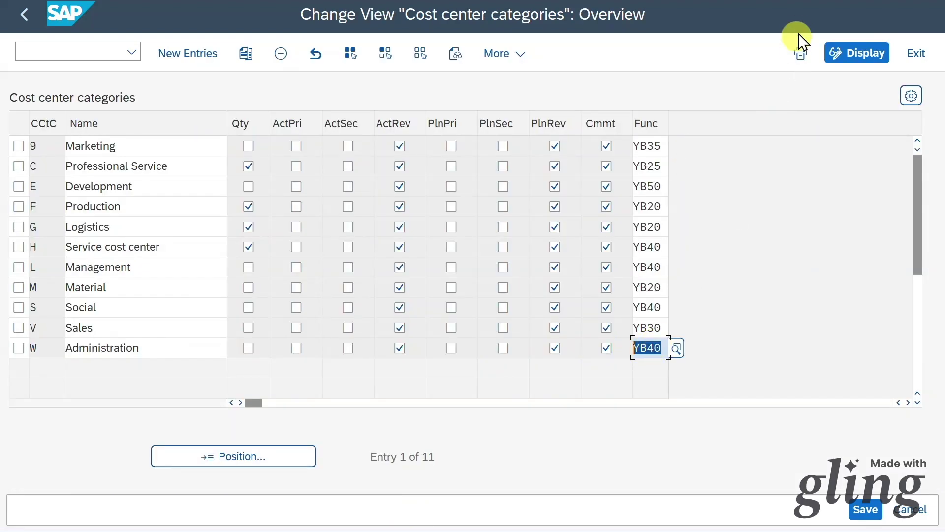
{"action": "type", "text": "0001"}
{"action": "left_click", "coordinate": [277, 303]}
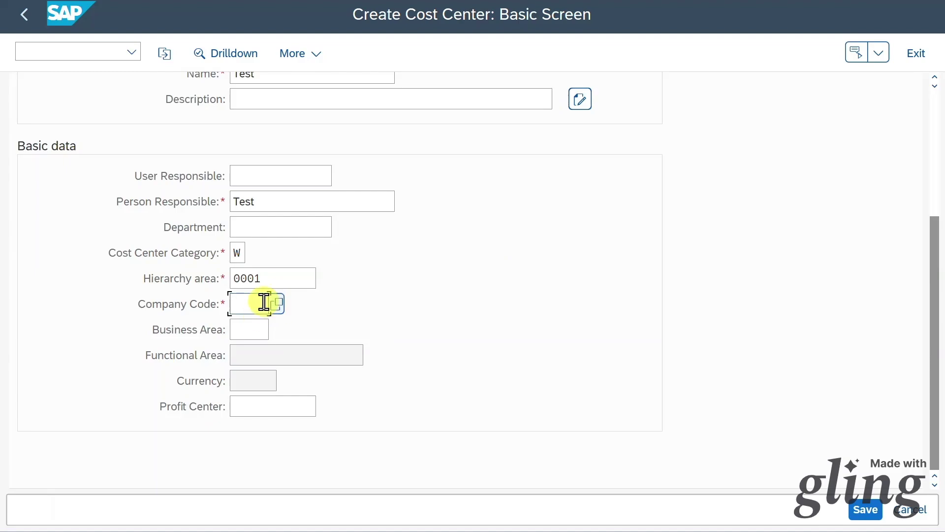
{"action": "type", "text": "1010"}
Select profit center YB101 for the cost center and confirm the entries
{"action": "left_click", "coordinate": [275, 408]}
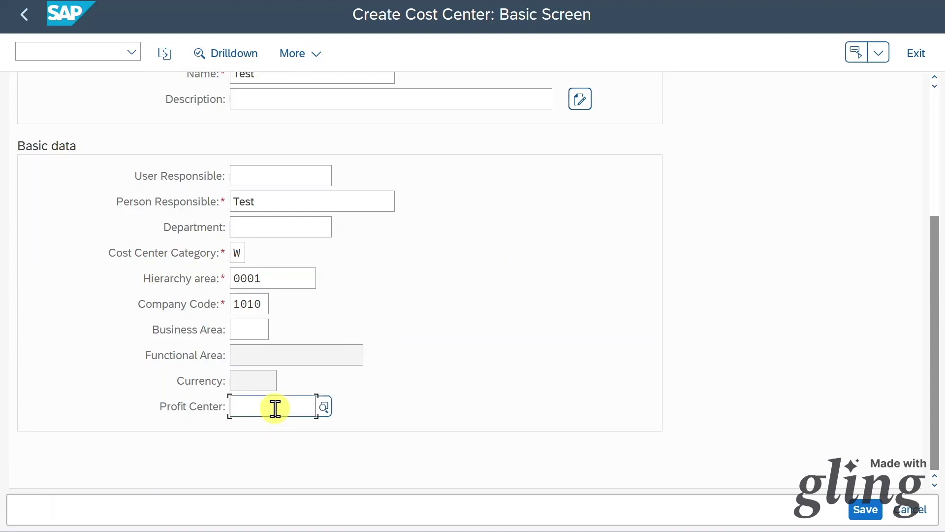
{"action": "left_click", "coordinate": [324, 409]}
{"action": "double_click", "coordinate": [122, 377]}
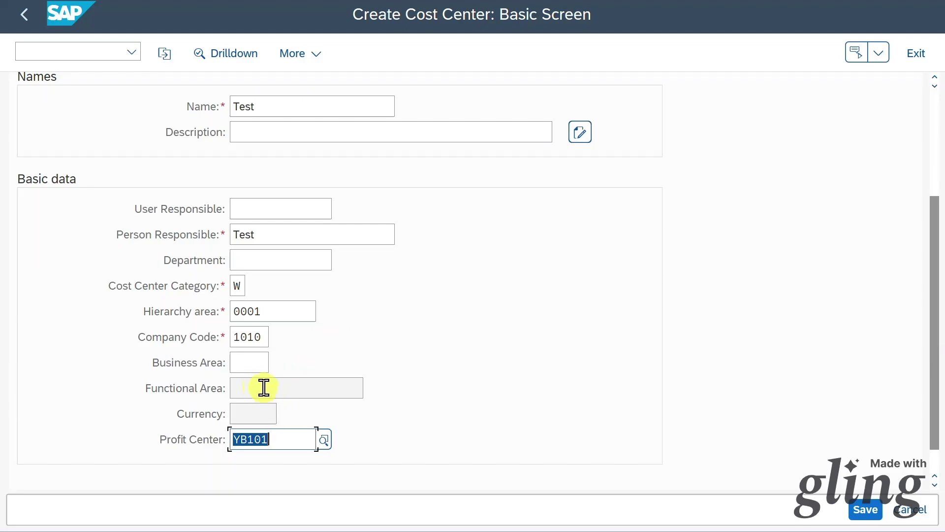
{"action": "key", "text": "Return"}
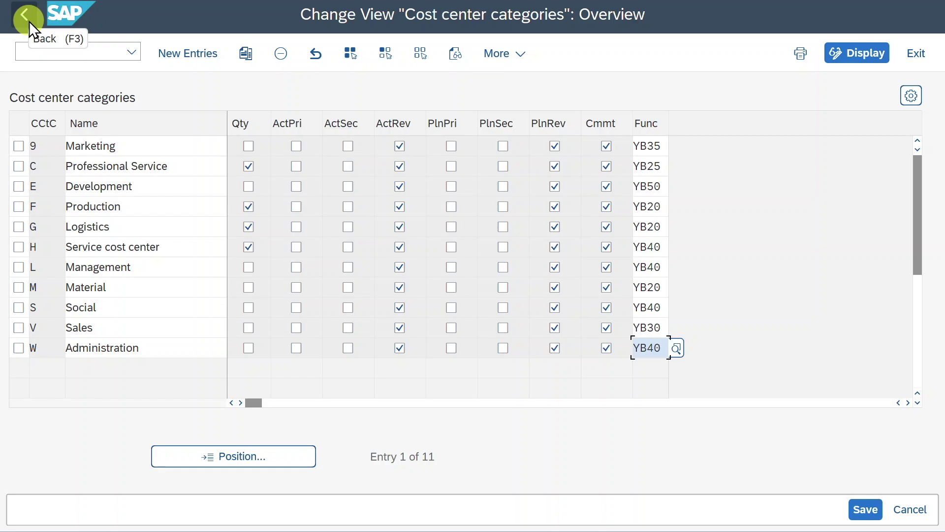
Leave the cost center categories and open Enter Functional Area in Request Type from the IMG
{"action": "left_click", "coordinate": [28, 22]}
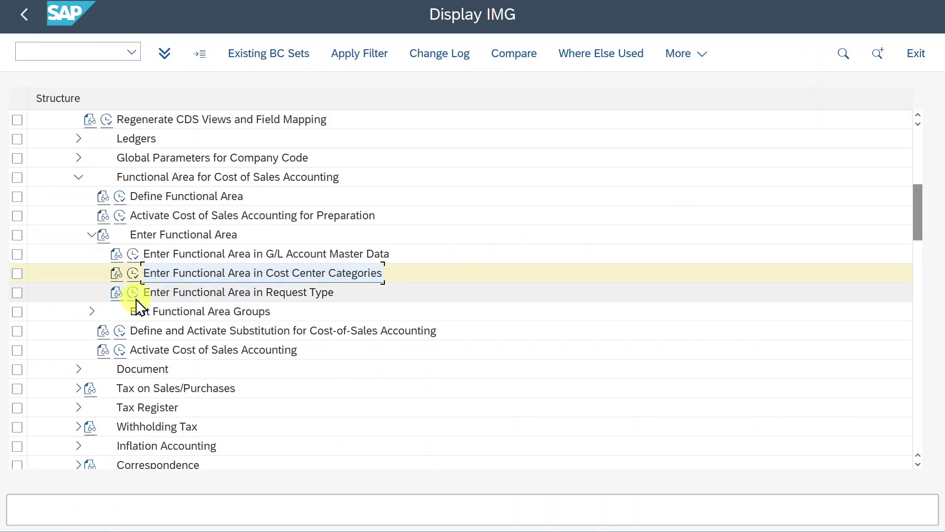
{"action": "left_click", "coordinate": [136, 297]}
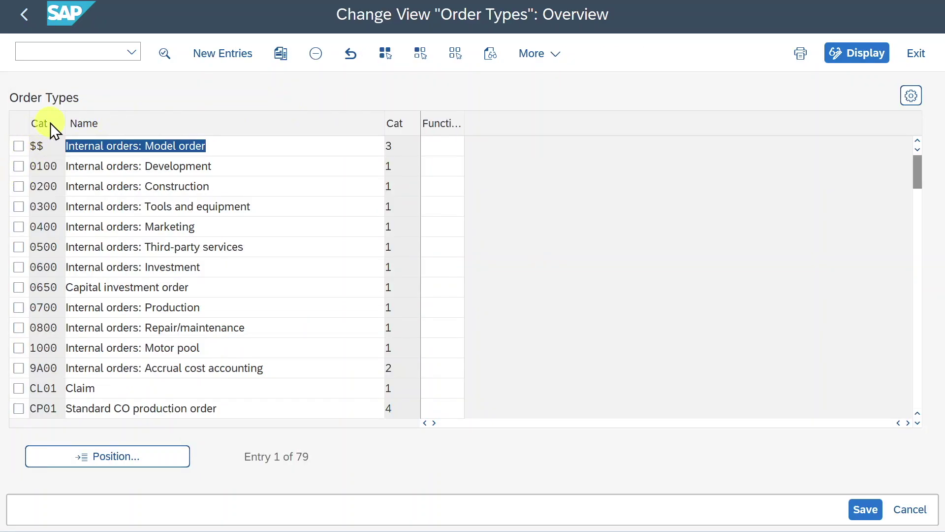
{"action": "left_click", "coordinate": [51, 186]}
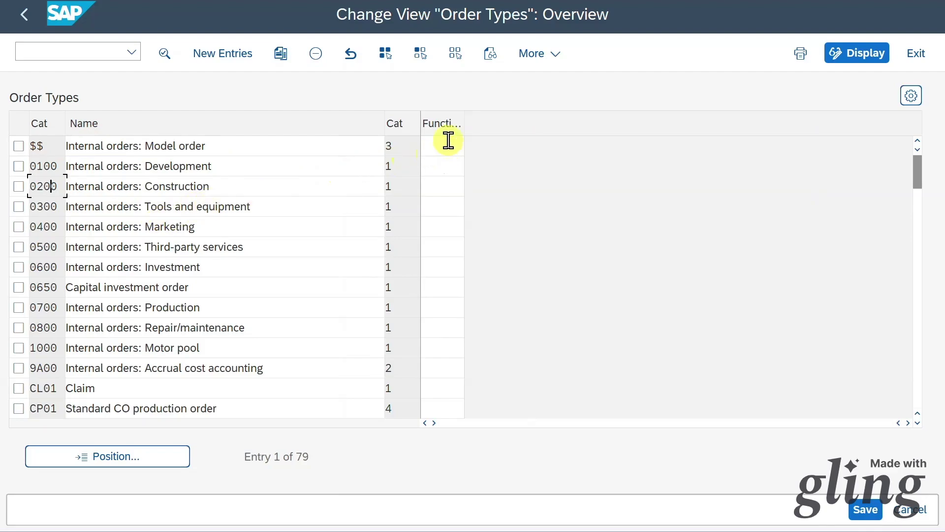
Assign functional area 0001 to order type 1000, Internal orders: Motor pool, and save the change
{"action": "scroll", "coordinate": [460, 209], "scroll_direction": "down", "scroll_amount": 1}
{"action": "scroll", "coordinate": [459, 209], "scroll_direction": "down", "scroll_amount": 2}
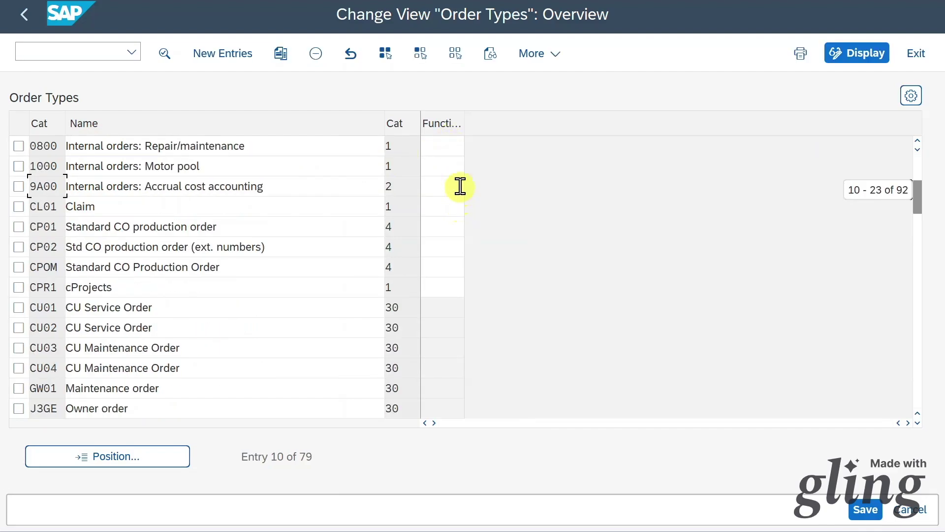
{"action": "scroll", "coordinate": [458, 207], "scroll_direction": "up", "scroll_amount": 1}
{"action": "left_click", "coordinate": [232, 227]}
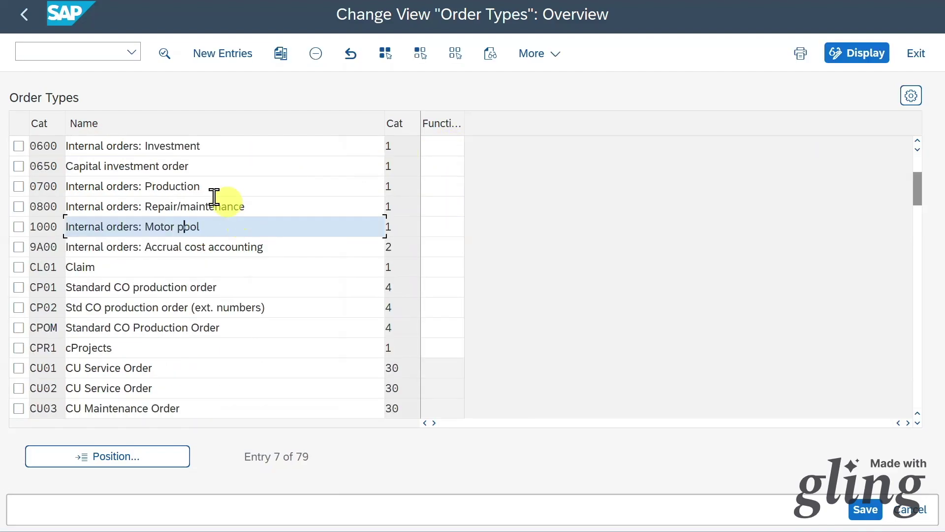
{"action": "left_click", "coordinate": [443, 226]}
{"action": "type", "text": "0001"}
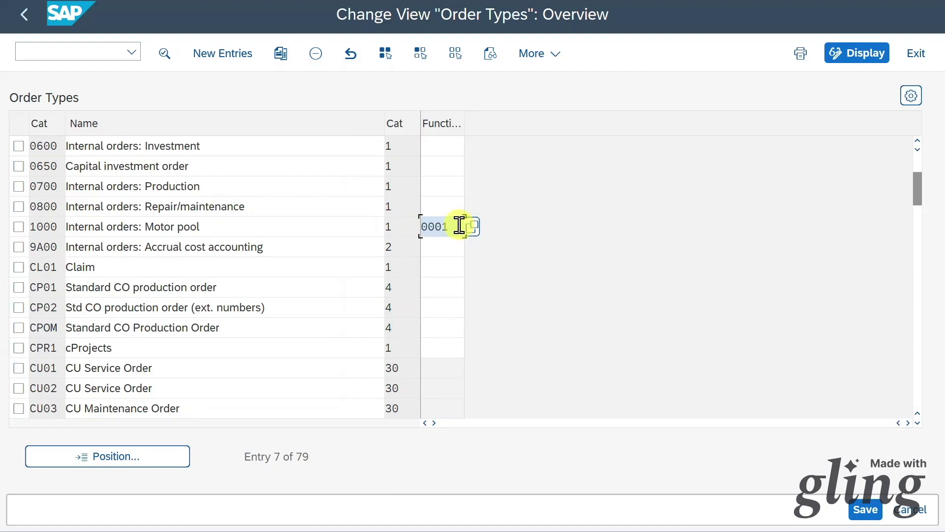
{"action": "double_click", "coordinate": [433, 227]}
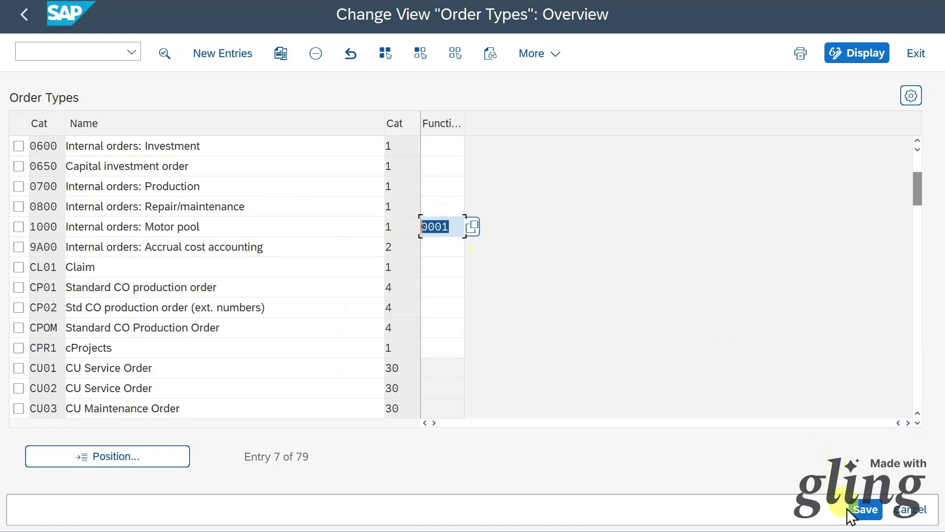
{"action": "left_click", "coordinate": [865, 510]}
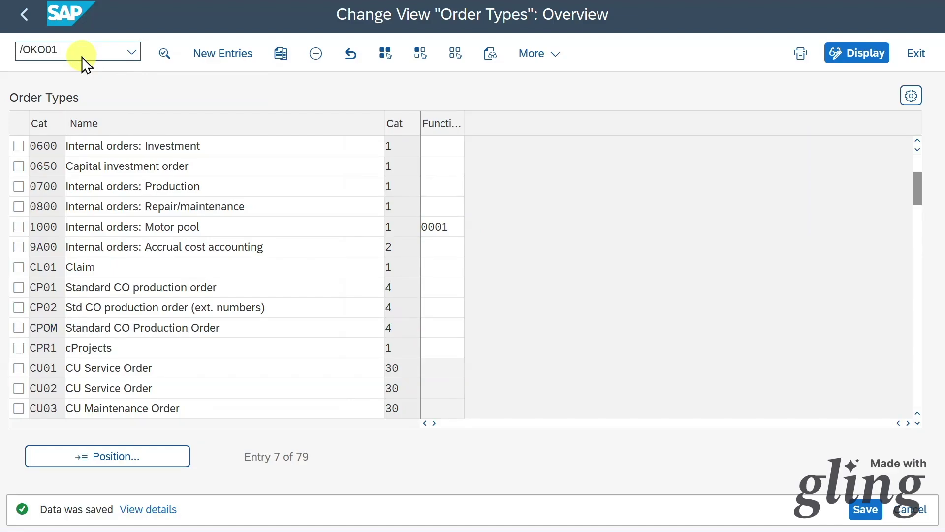
Start an internal order of order type 1000 with transaction KO01 in a new session and examine its master data
{"action": "type", "text": "/OKO01"}
{"action": "key", "text": "Return"}
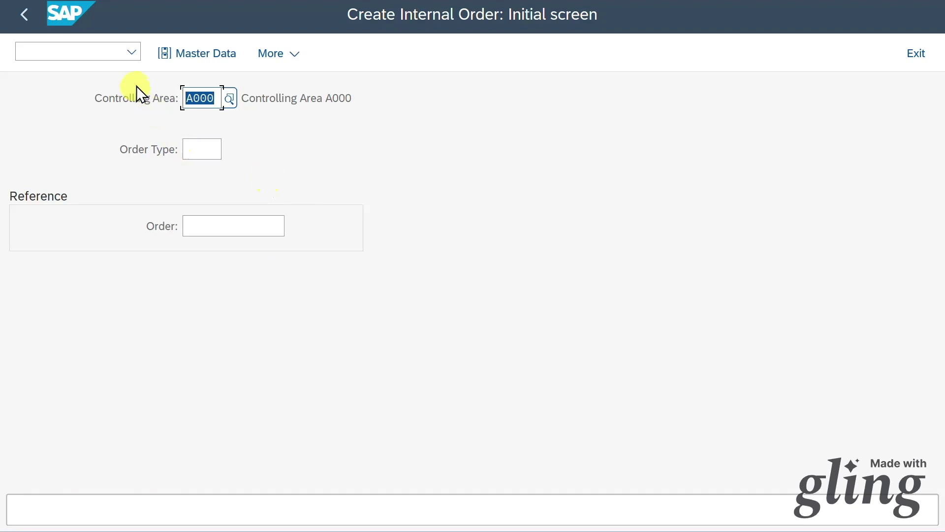
{"action": "left_click", "coordinate": [214, 150]}
{"action": "type", "text": "1000"}
{"action": "left_click_drag", "start_coordinate": [217, 149], "coordinate": [173, 144]}
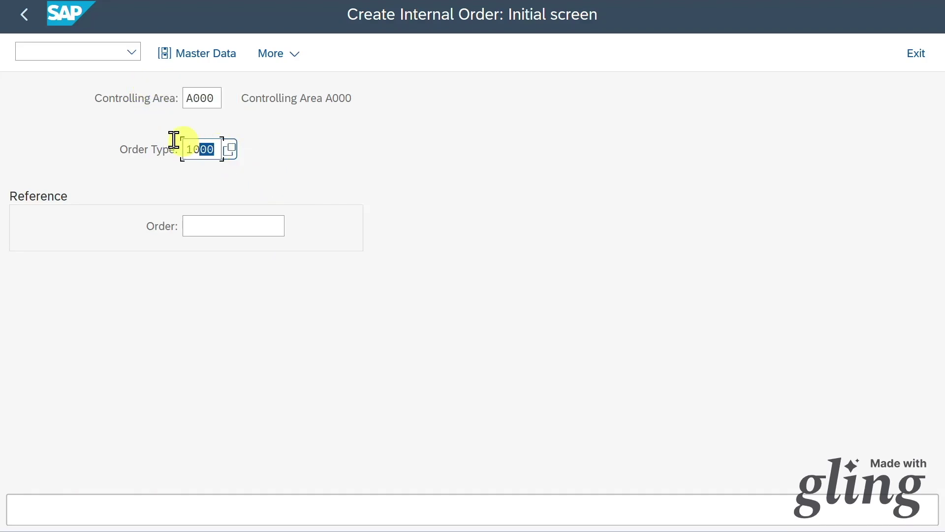
{"action": "left_click", "coordinate": [204, 57]}
{"action": "left_click_drag", "start_coordinate": [270, 350], "coordinate": [178, 354]}
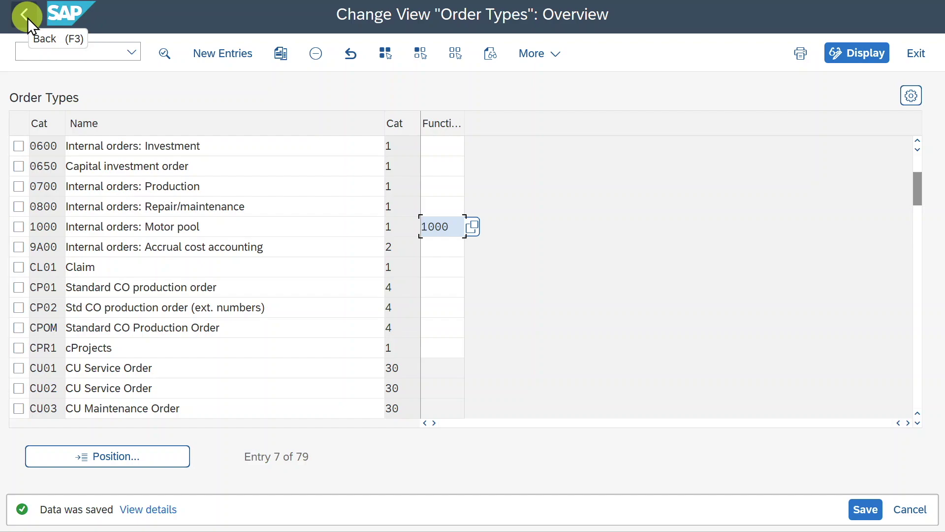
Leave the order types and open Create Project Profile for Work Breakdown Structures under the Project System operative structures in the IMG
{"action": "left_click", "coordinate": [28, 17]}
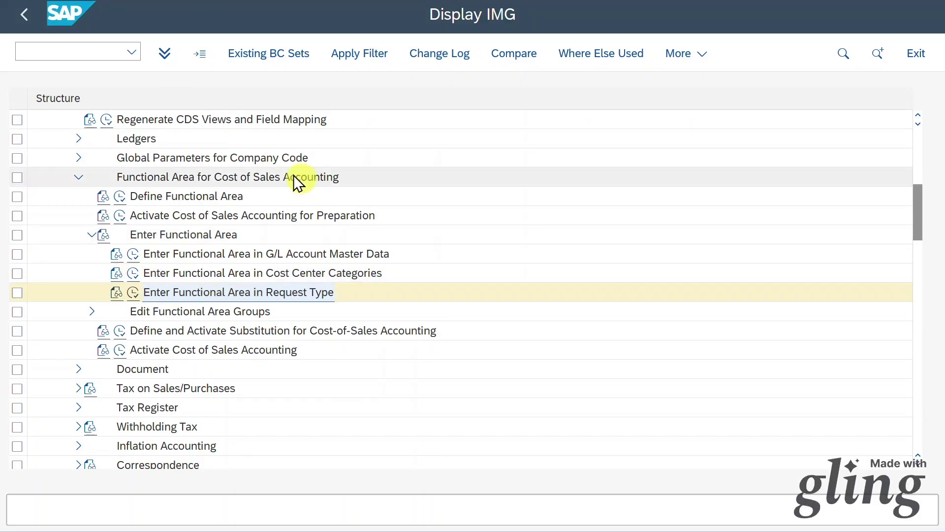
{"action": "scroll", "coordinate": [191, 382], "scroll_direction": "down", "scroll_amount": 1}
{"action": "scroll", "coordinate": [189, 378], "scroll_direction": "down", "scroll_amount": 15}
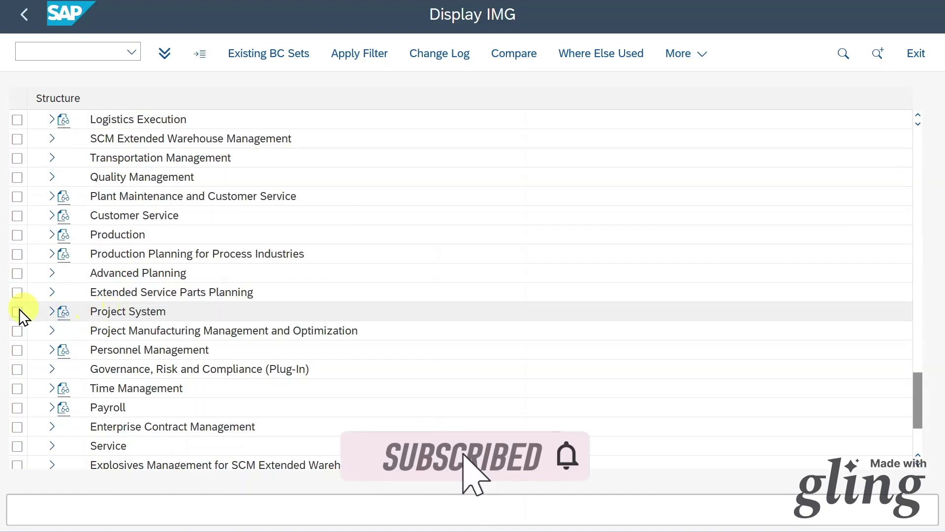
{"action": "left_click", "coordinate": [51, 313]}
{"action": "left_click", "coordinate": [66, 138]}
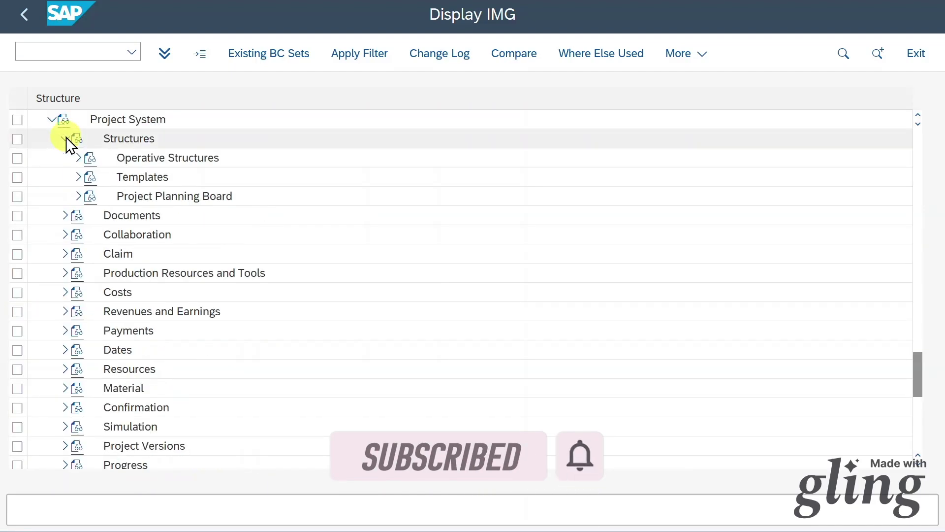
{"action": "left_click", "coordinate": [80, 158]}
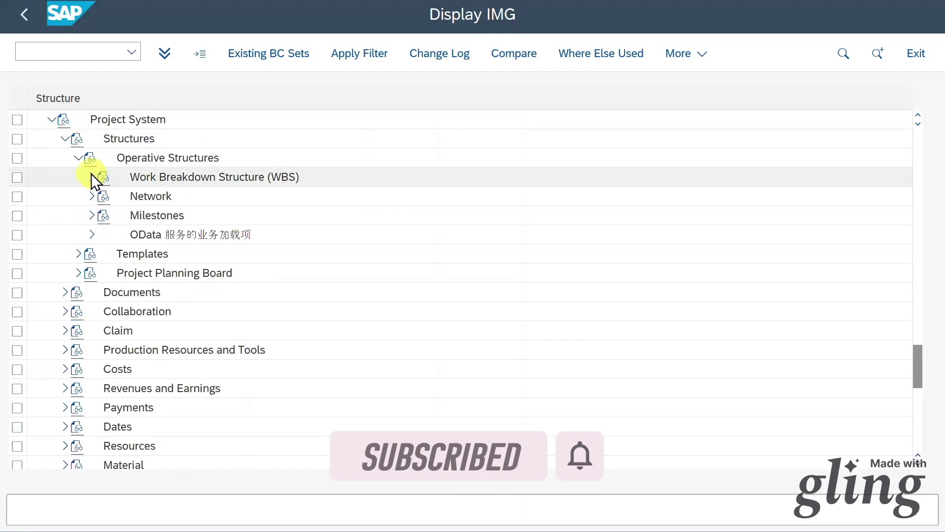
{"action": "left_click", "coordinate": [90, 175]}
{"action": "left_click", "coordinate": [134, 256]}
Open the details of project profile 0000001 and go to the Functional Area field in its organisation data
{"action": "left_click", "coordinate": [119, 119]}
{"action": "double_click", "coordinate": [119, 121]}
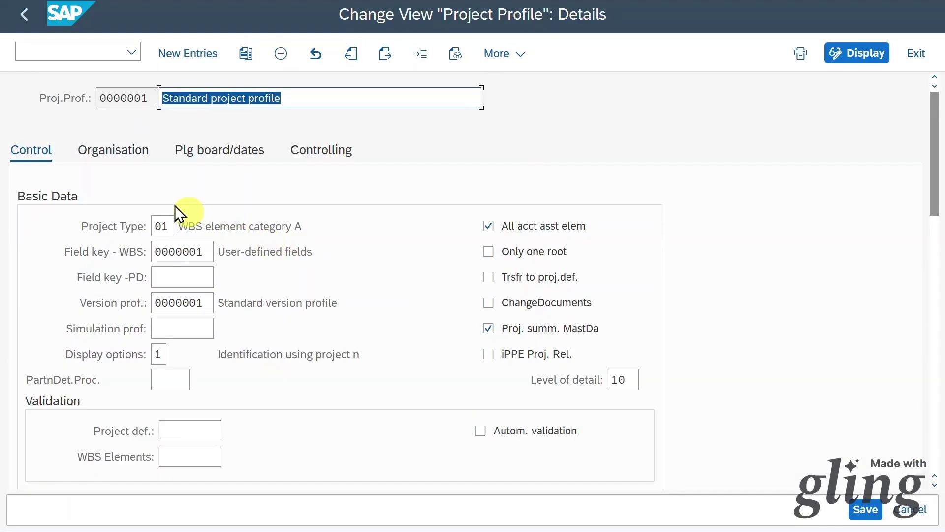
{"action": "left_click", "coordinate": [109, 150]}
{"action": "left_click", "coordinate": [203, 328]}
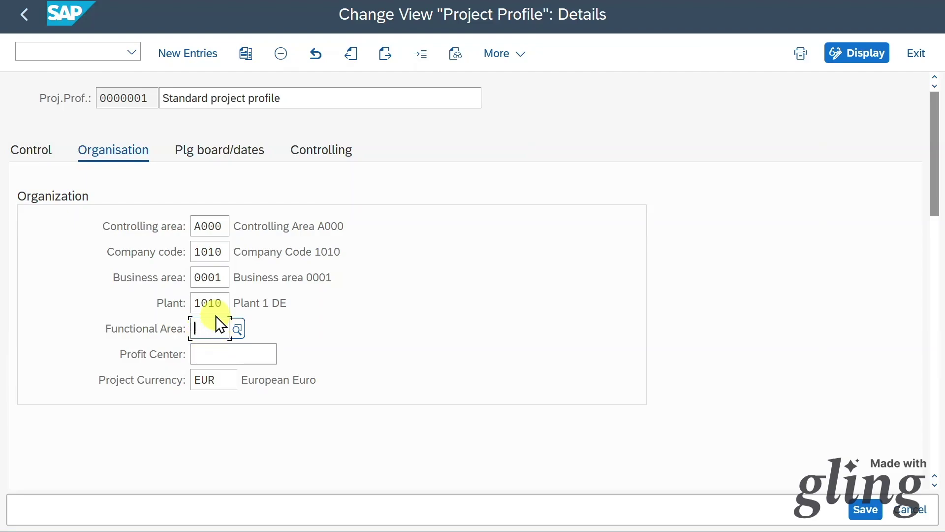
Open transaction CJ03 in a new session and display project definition 1345
{"action": "left_click", "coordinate": [57, 44]}
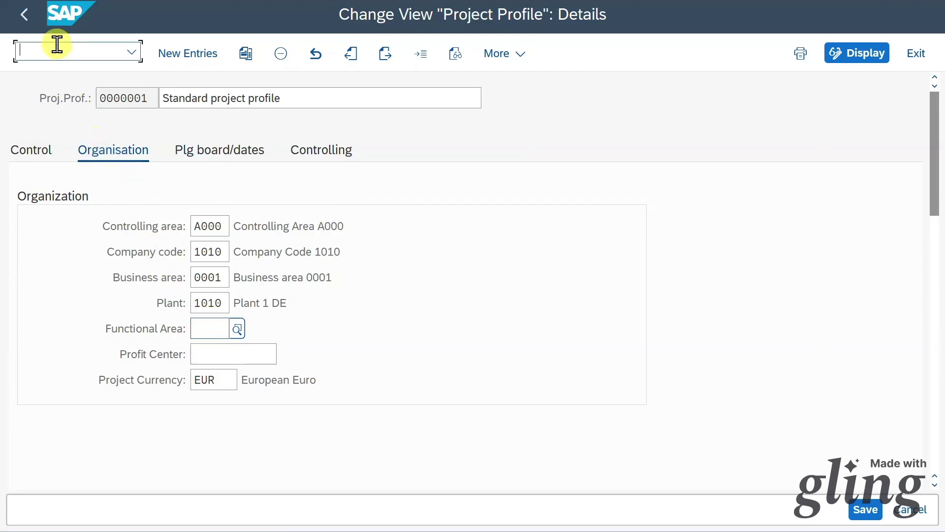
{"action": "type", "text": "/OCJ03"}
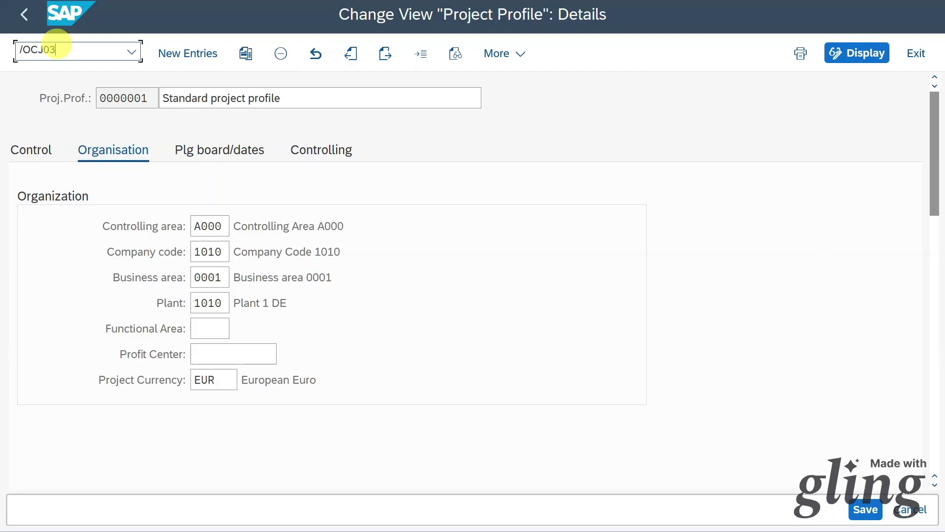
{"action": "key", "text": "Return"}
{"action": "left_click_drag", "start_coordinate": [129, 148], "coordinate": [221, 156]}
{"action": "key", "text": "Return"}
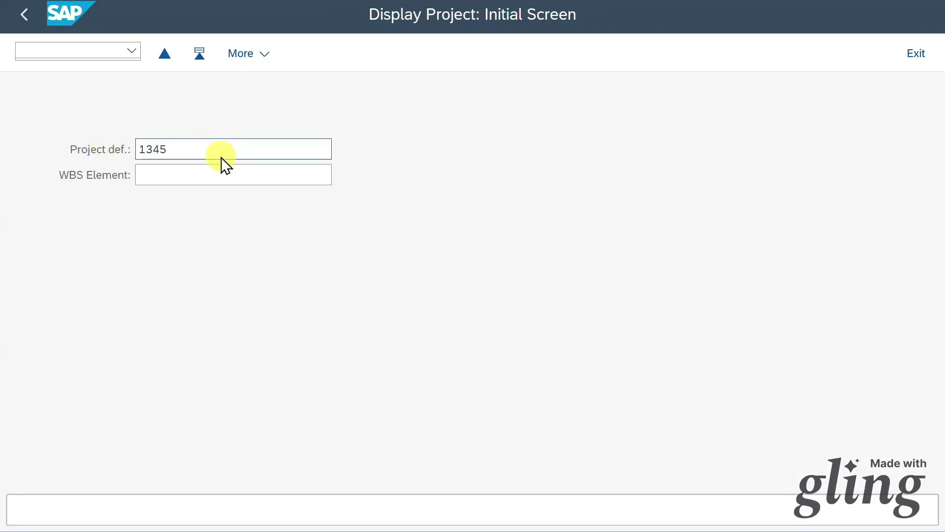
Open WBS element 1345 and examine the Functional Area field among its organizational assignments
{"action": "left_click", "coordinate": [131, 224]}
{"action": "double_click", "coordinate": [128, 229]}
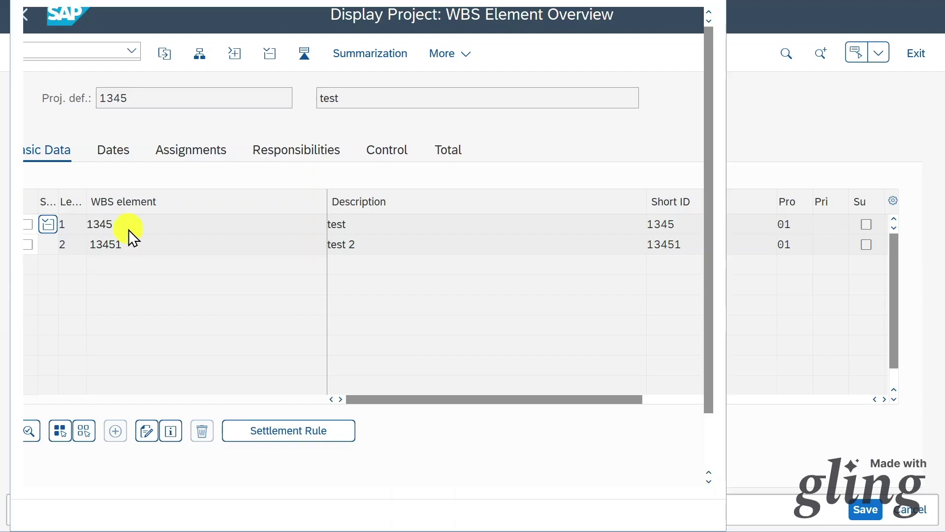
{"action": "left_click", "coordinate": [222, 84]}
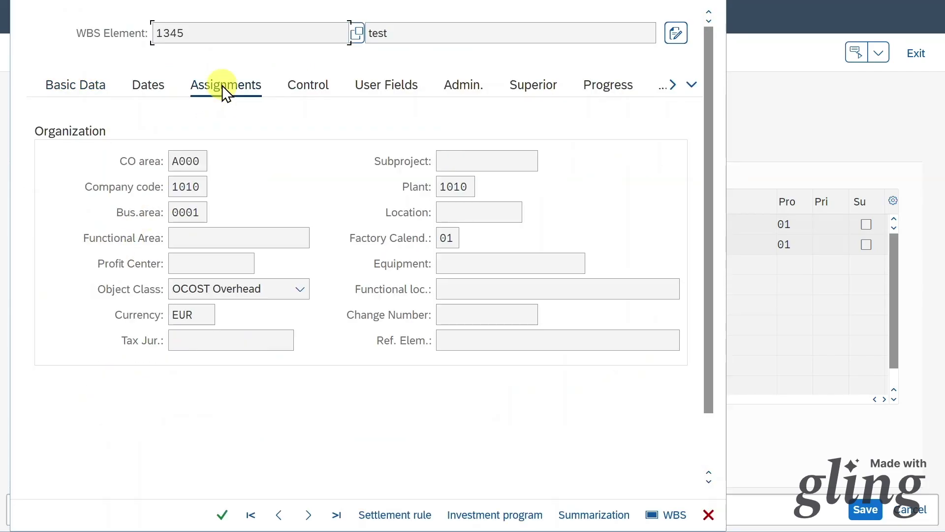
{"action": "left_click", "coordinate": [192, 241]}
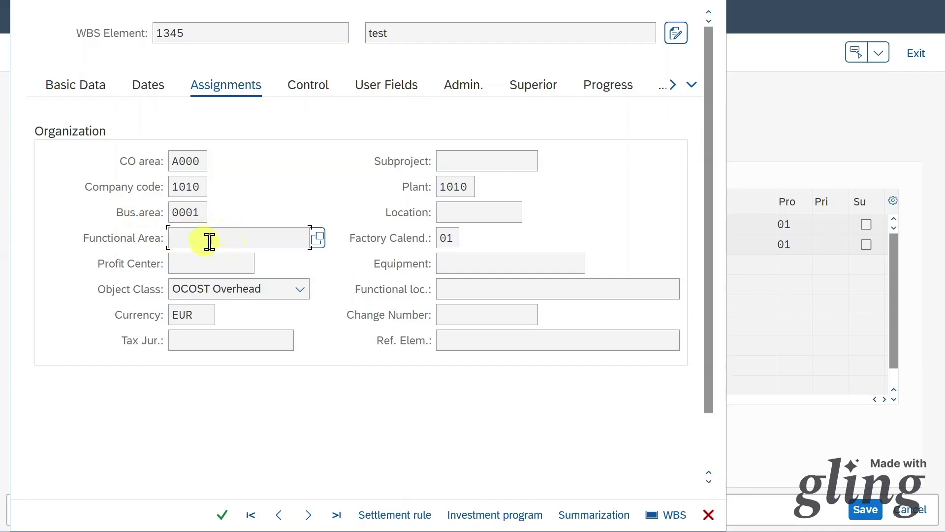
Close the project display session and leave the project profile configuration to return to the IMG structure
{"action": "left_click", "coordinate": [721, 2]}
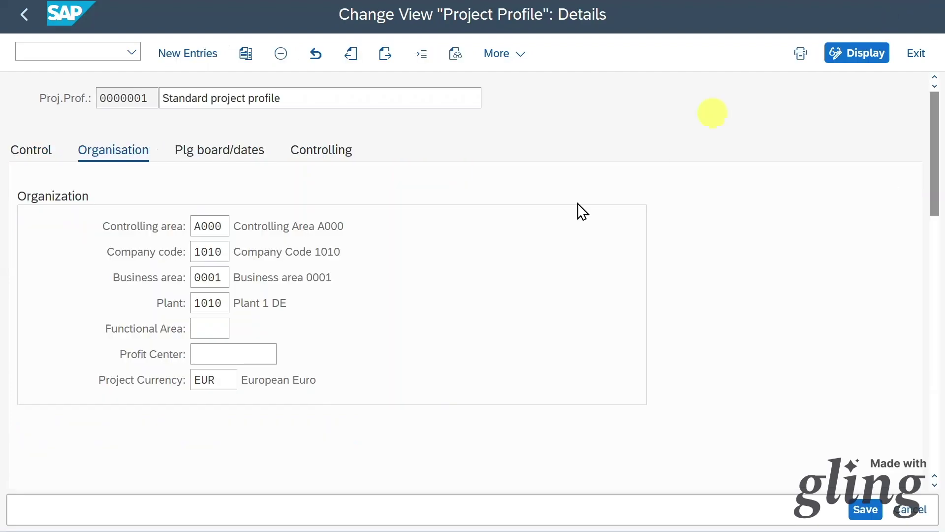
{"action": "left_click", "coordinate": [26, 14]}
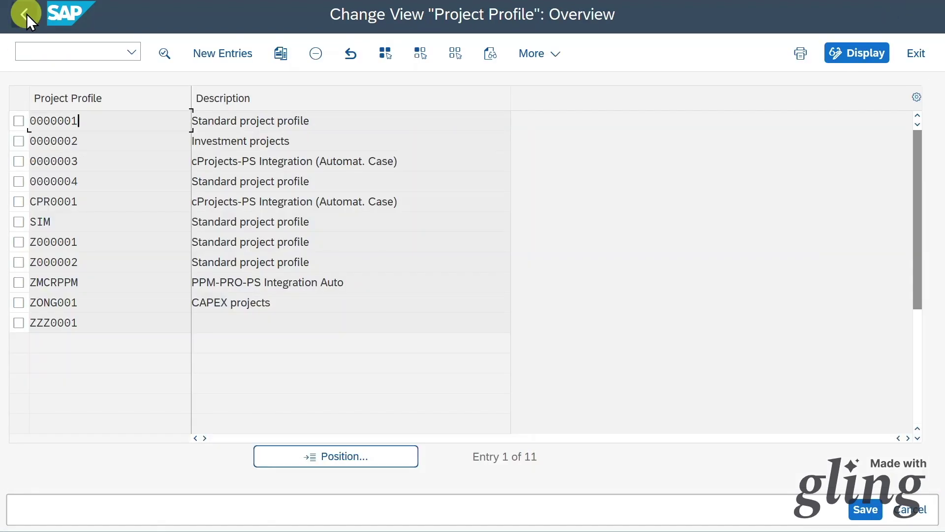
{"action": "left_click", "coordinate": [26, 14]}
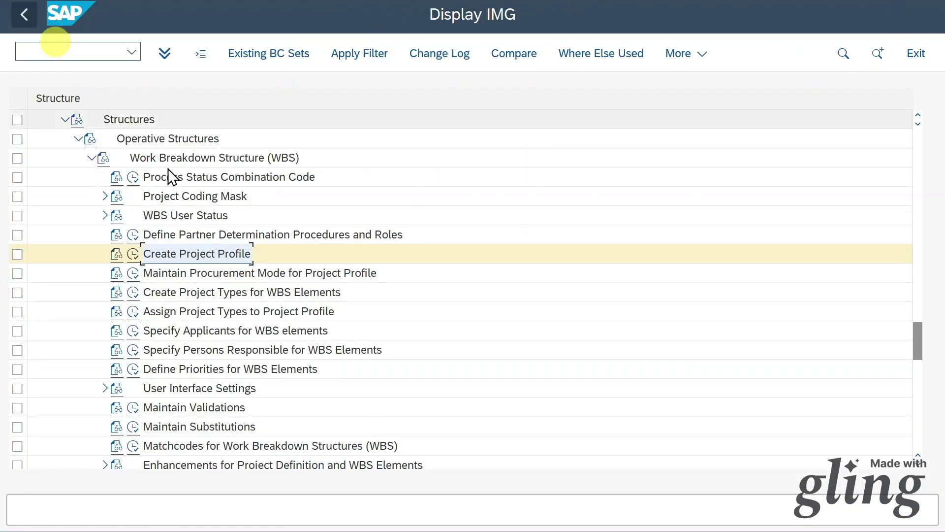
{"action": "scroll", "coordinate": [192, 216], "scroll_direction": "up", "scroll_amount": 7}
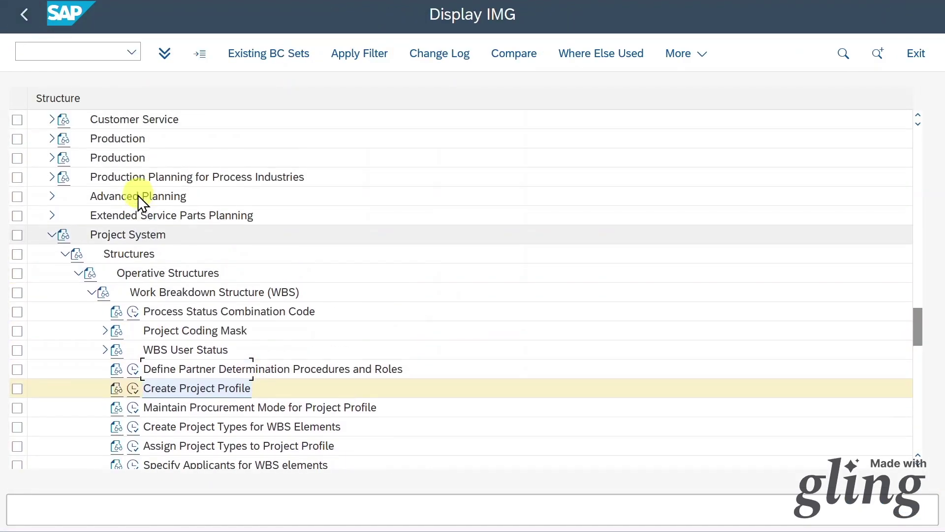
Open Check Requirements Classes under Controlling, Product Cost Controlling, Cost Object Controlling, Product Cost by Sales Order, Control of Sales-Order-Related Production
{"action": "scroll", "coordinate": [180, 247], "scroll_direction": "up", "scroll_amount": 3}
{"action": "left_click", "coordinate": [52, 254]}
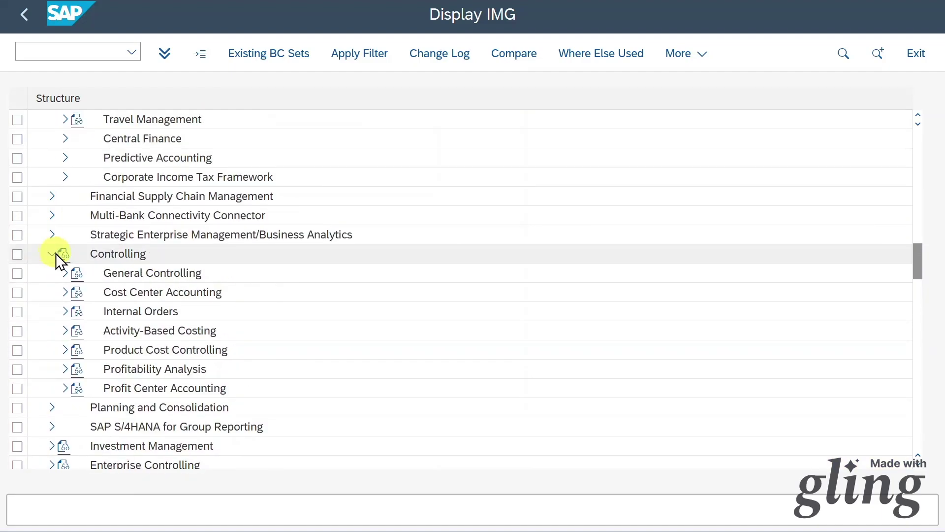
{"action": "left_click", "coordinate": [65, 349]}
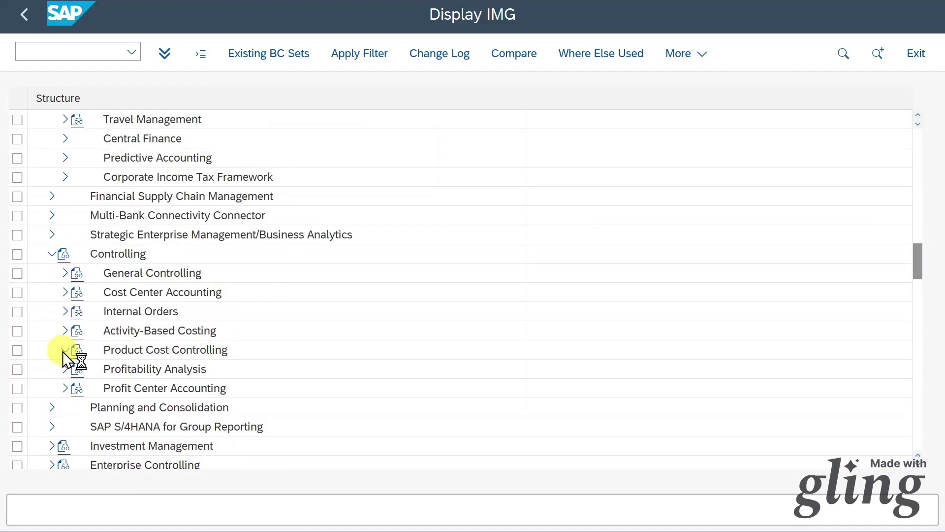
{"action": "left_click", "coordinate": [79, 388]}
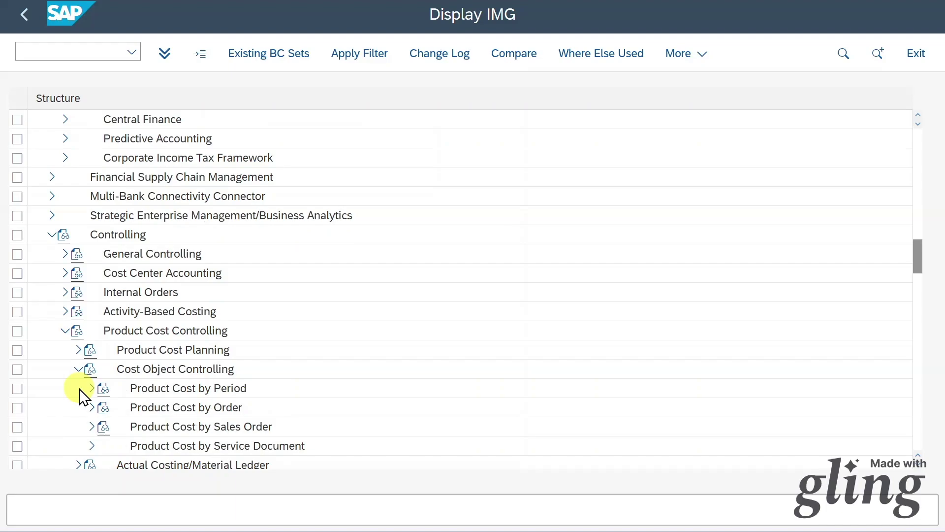
{"action": "scroll", "coordinate": [79, 389], "scroll_direction": "down", "scroll_amount": 1}
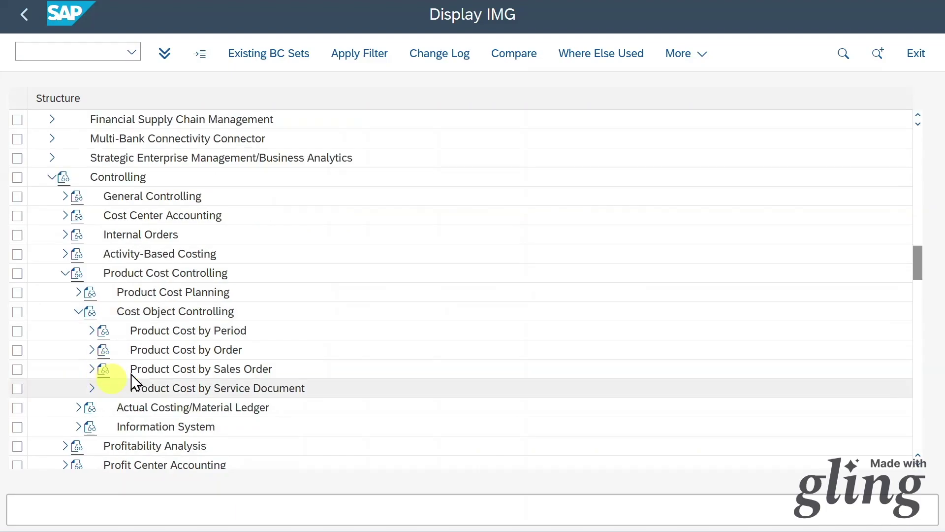
{"action": "left_click", "coordinate": [91, 369]}
{"action": "scroll", "coordinate": [105, 380], "scroll_direction": "down", "scroll_amount": 1}
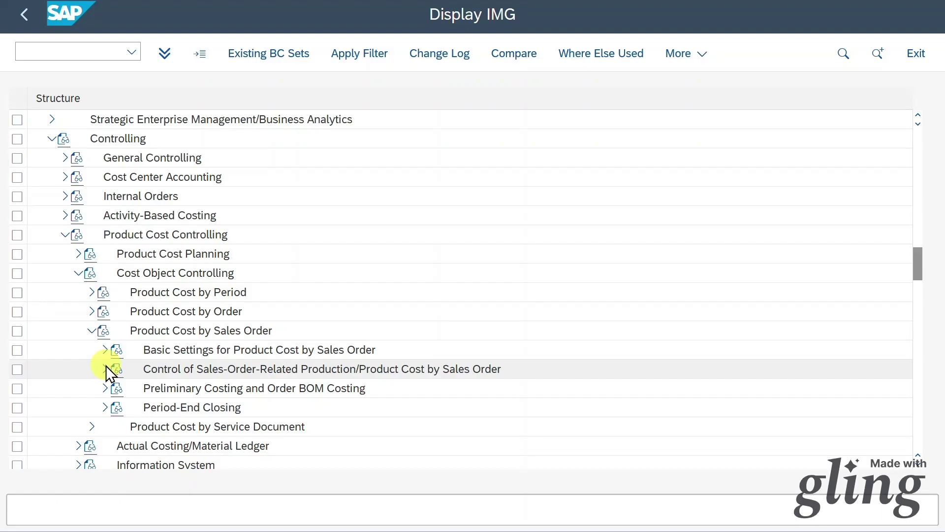
{"action": "left_click", "coordinate": [106, 369]}
{"action": "scroll", "coordinate": [105, 369], "scroll_direction": "down", "scroll_amount": 1}
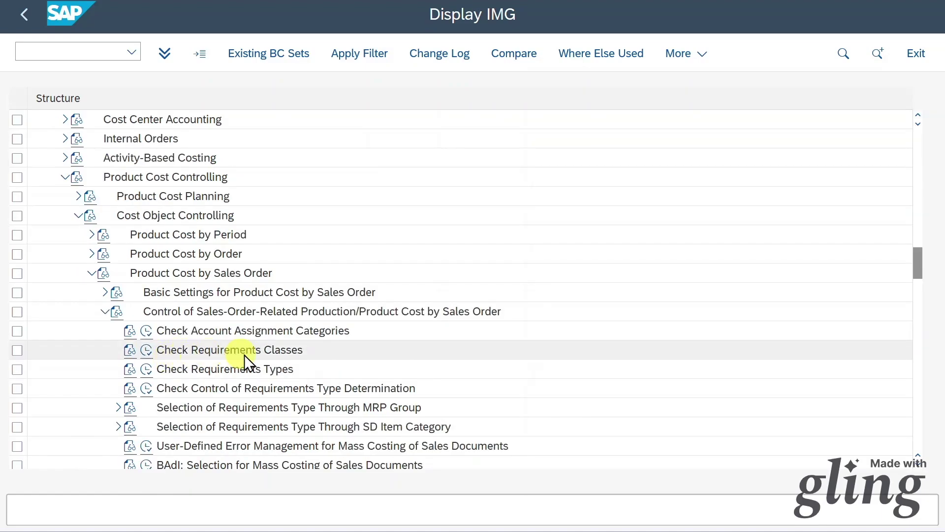
{"action": "left_click", "coordinate": [150, 352]}
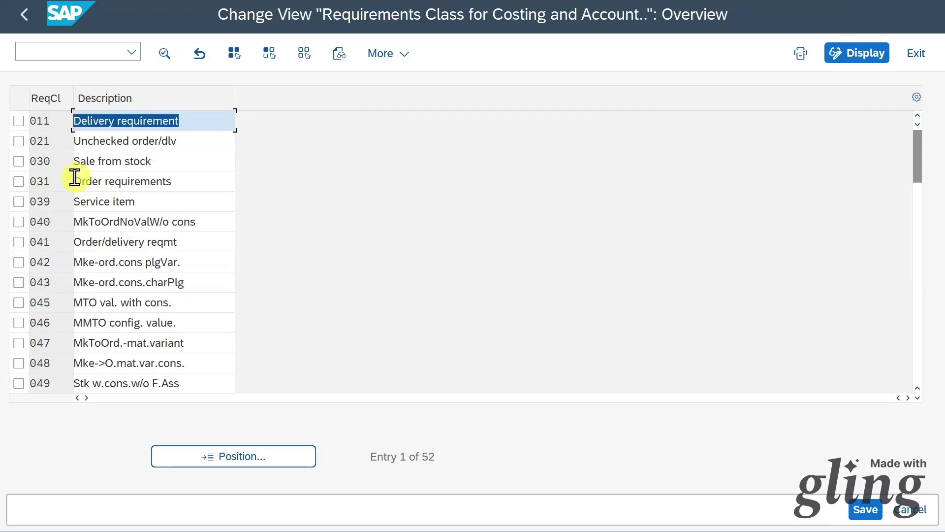
Examine the Functional Area field in the account assignment details of requirements class 011 and return to the IMG structure
{"action": "double_click", "coordinate": [54, 120]}
{"action": "left_click", "coordinate": [554, 378]}
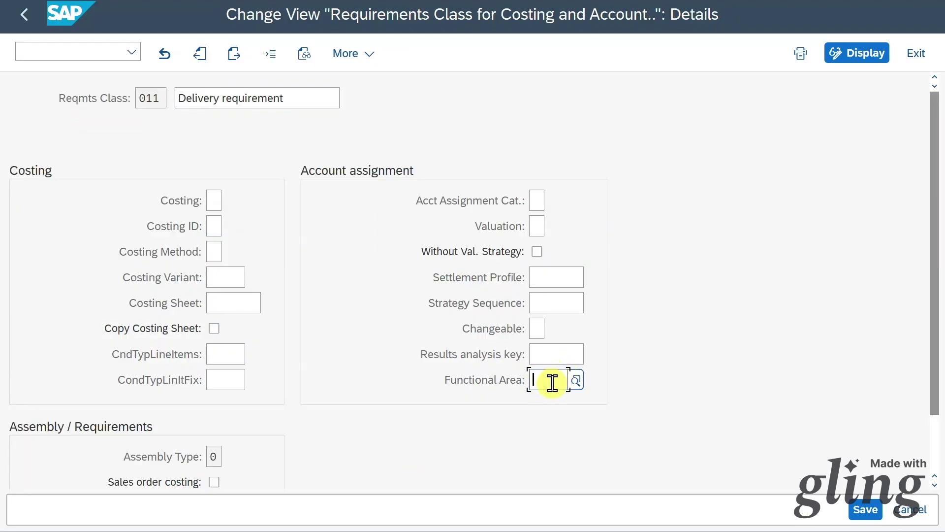
{"action": "left_click", "coordinate": [172, 73]}
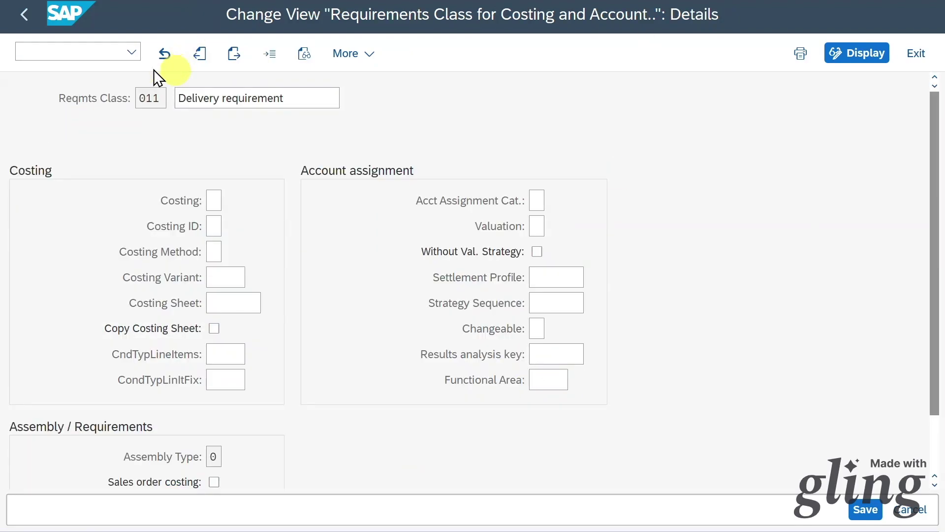
{"action": "left_click", "coordinate": [33, 20]}
{"action": "left_click", "coordinate": [32, 20]}
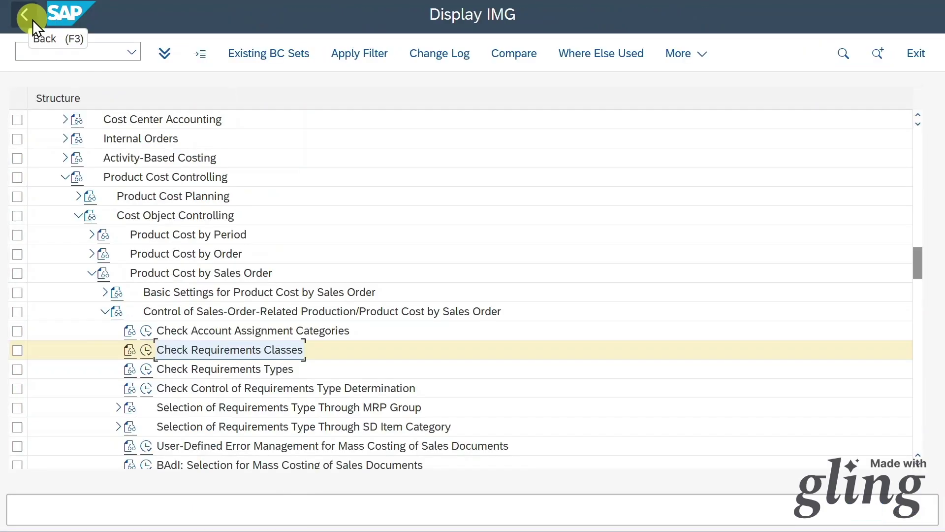
Collapse Product Cost Controlling and expand Edit Functional Area Groups under Functional Area for Cost of Sales Accounting
{"action": "left_click", "coordinate": [65, 176]}
{"action": "scroll", "coordinate": [211, 315], "scroll_direction": "up", "scroll_amount": 5}
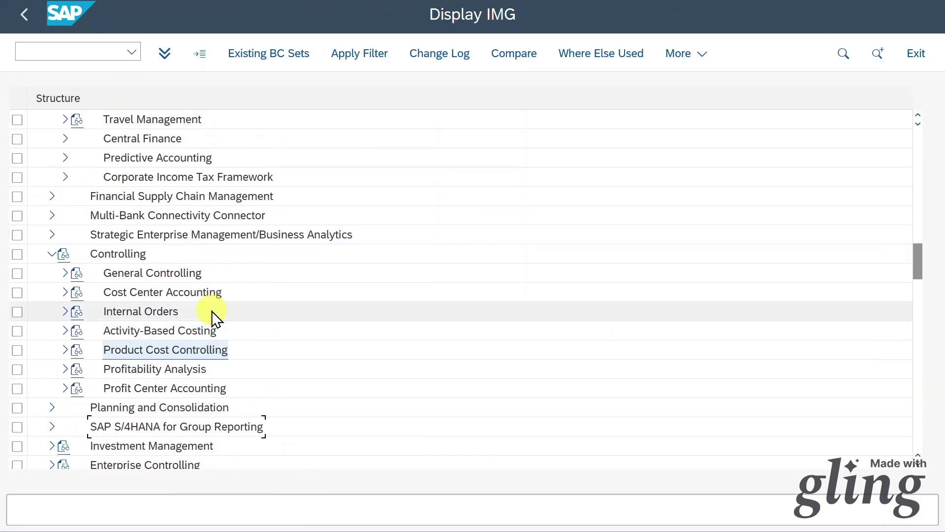
{"action": "scroll", "coordinate": [212, 315], "scroll_direction": "up", "scroll_amount": 6}
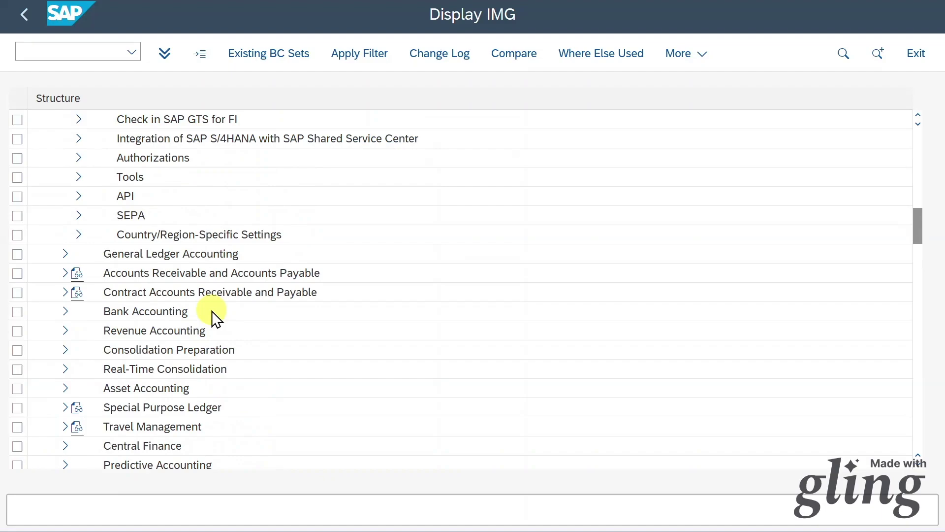
{"action": "scroll", "coordinate": [212, 311], "scroll_direction": "up", "scroll_amount": 4}
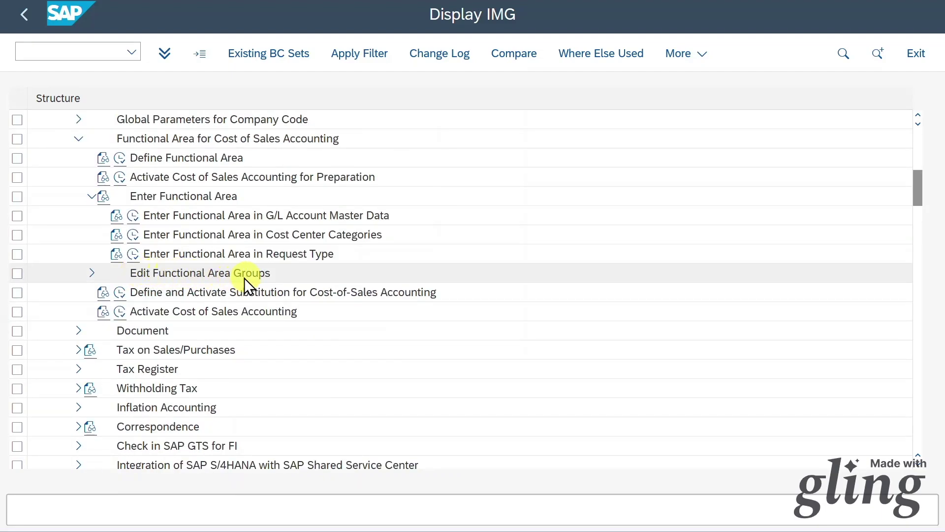
{"action": "left_click", "coordinate": [92, 273]}
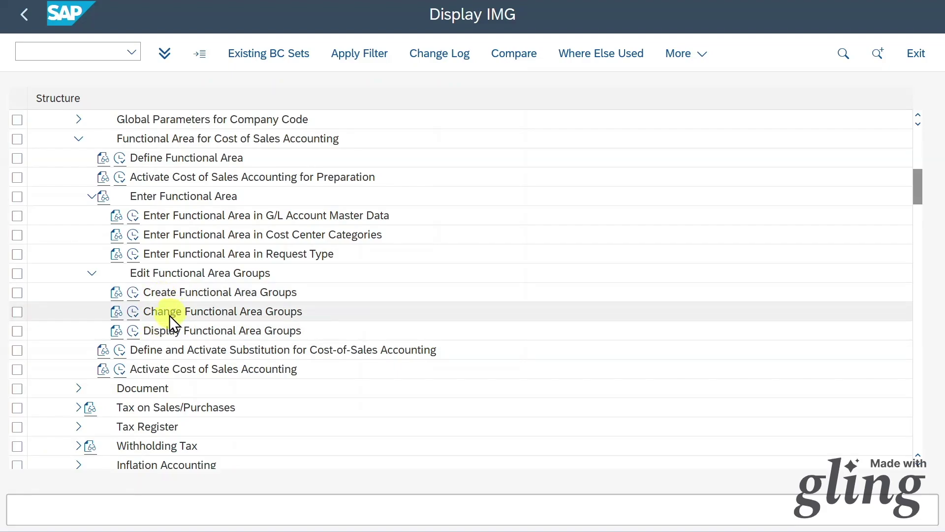
Display the structure of functional area group Z_NEU and return to the IMG structure
{"action": "left_click", "coordinate": [145, 331]}
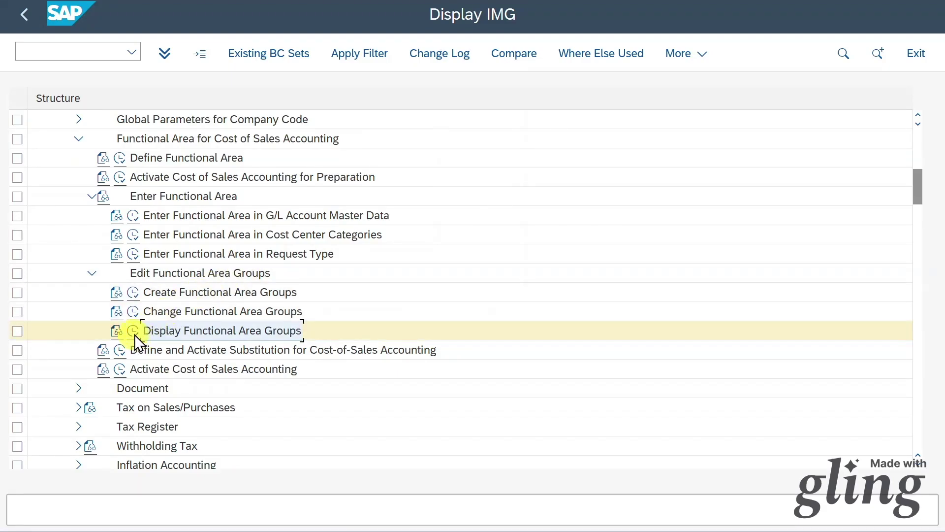
{"action": "left_click", "coordinate": [134, 332]}
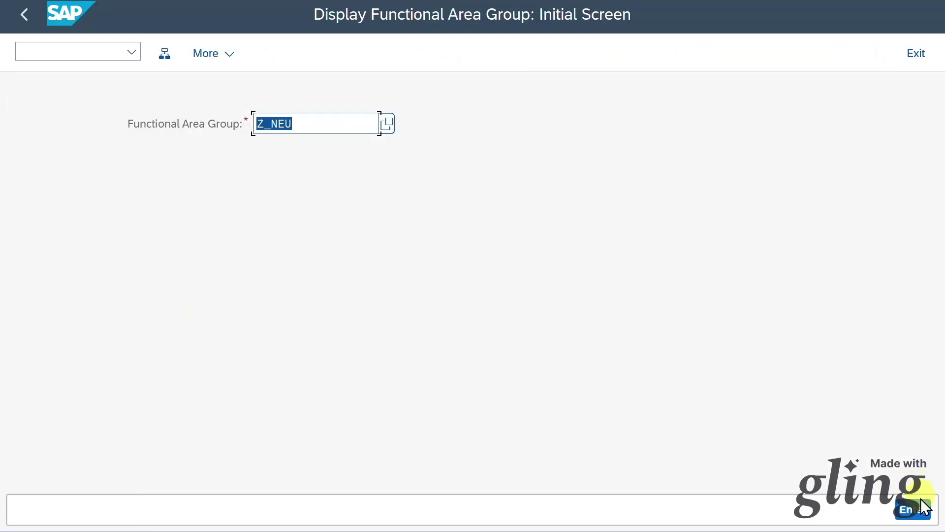
{"action": "key", "text": "Return"}
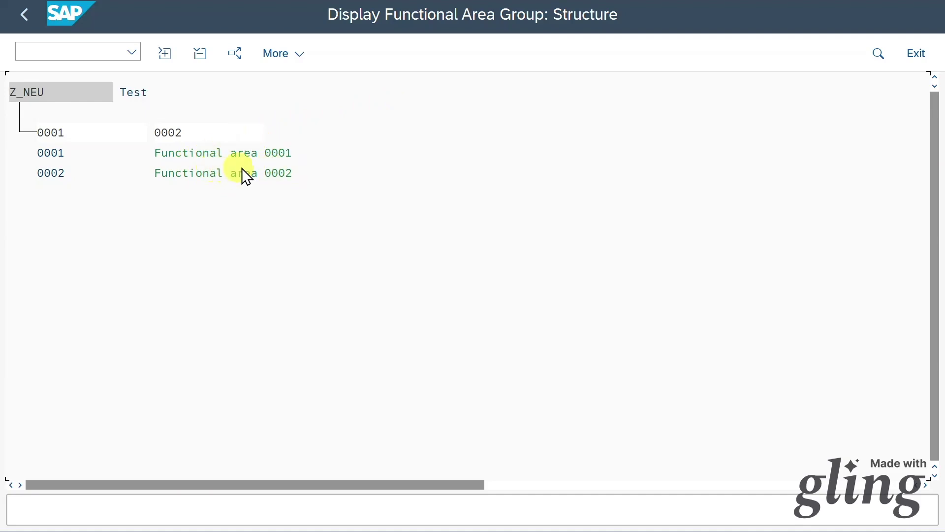
{"action": "left_click", "coordinate": [30, 25]}
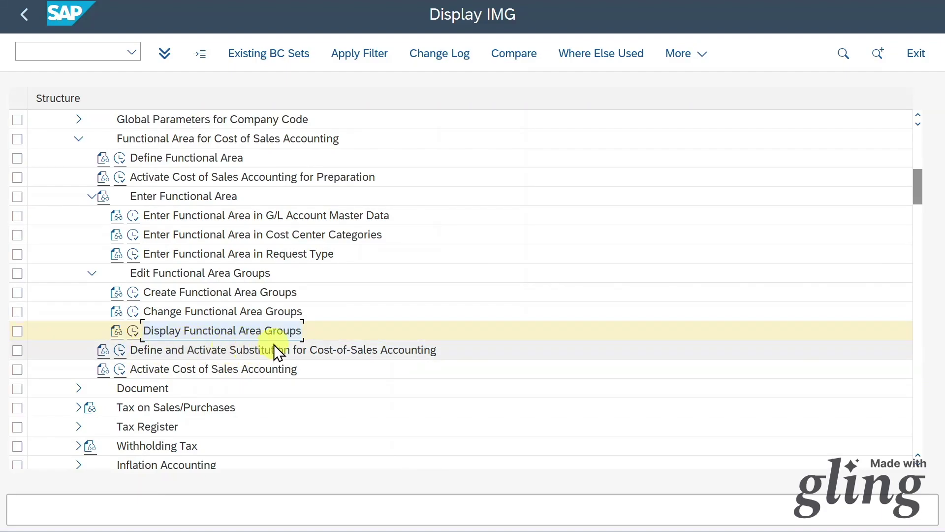
Open the substitution configuration for cost-of-sales accounting and examine the prerequisite of step 001 in substitution DUMMY
{"action": "left_click", "coordinate": [120, 349]}
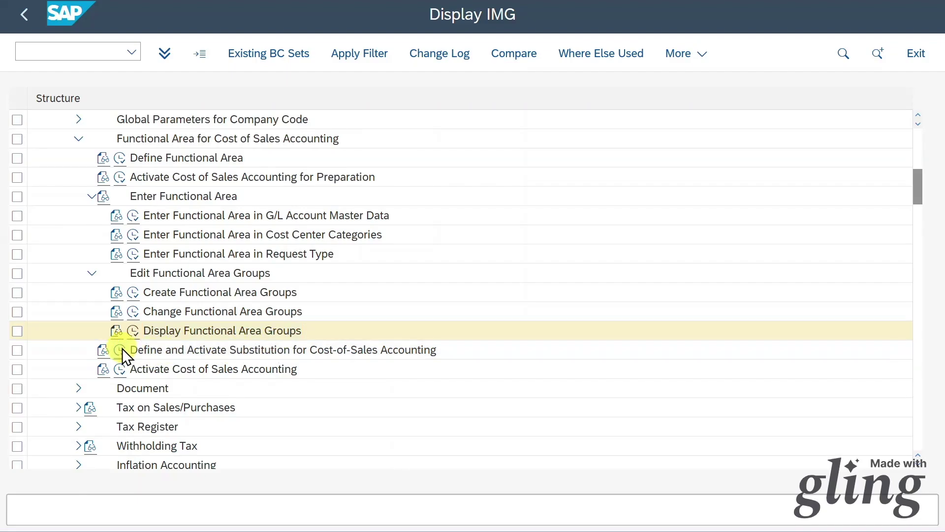
{"action": "left_click", "coordinate": [614, 199]}
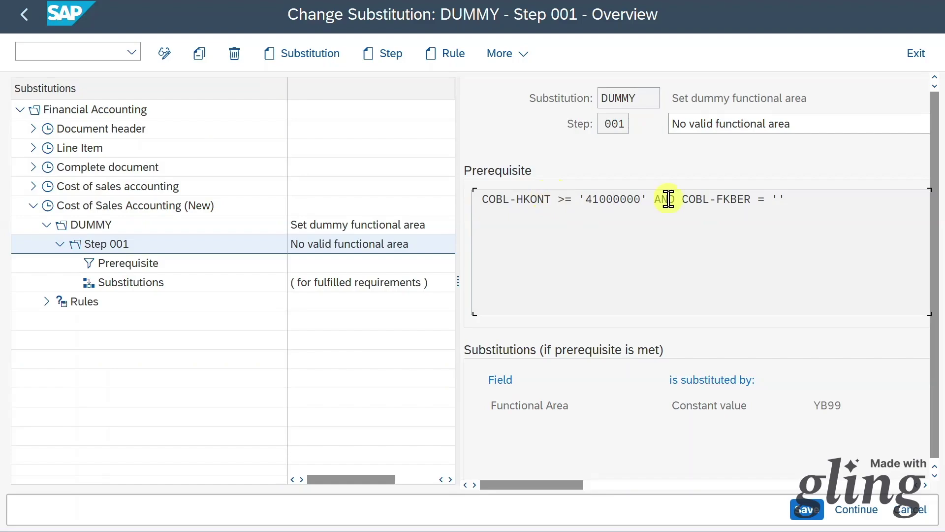
{"action": "left_click_drag", "start_coordinate": [587, 200], "coordinate": [641, 200]}
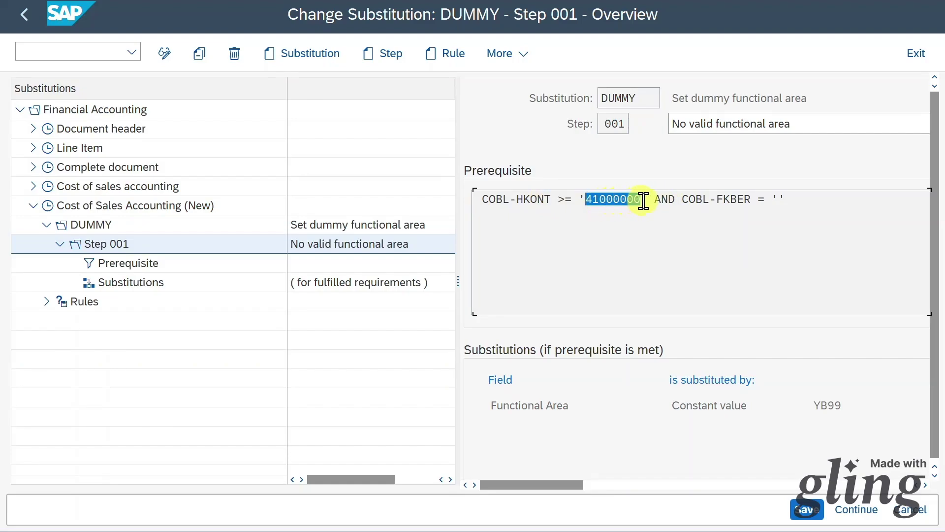
{"action": "left_click", "coordinate": [607, 200]}
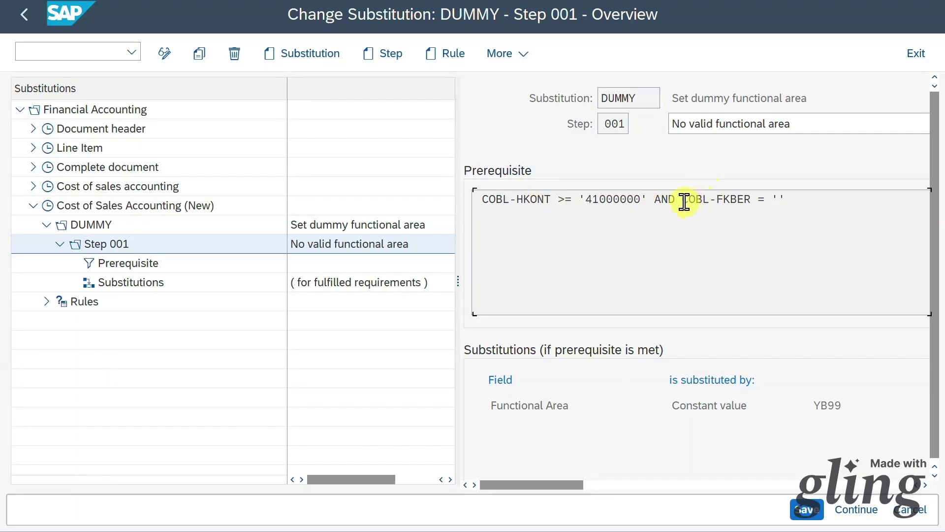
{"action": "left_click_drag", "start_coordinate": [682, 200], "coordinate": [784, 196]}
{"action": "left_click", "coordinate": [784, 198]}
Examine the constant value substituted for Functional Area in DUMMY step 001 and return to the IMG structure
{"action": "left_click_drag", "start_coordinate": [668, 405], "coordinate": [815, 405]}
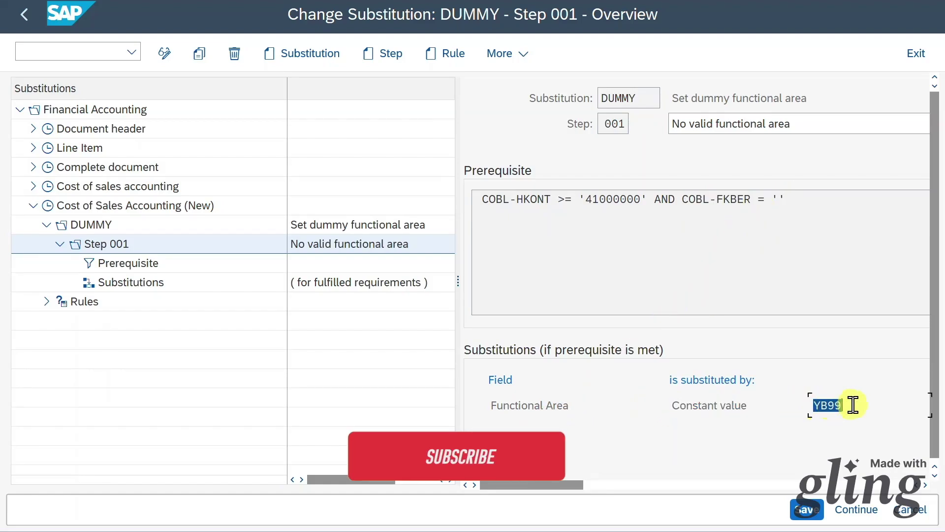
{"action": "left_click", "coordinate": [707, 413]}
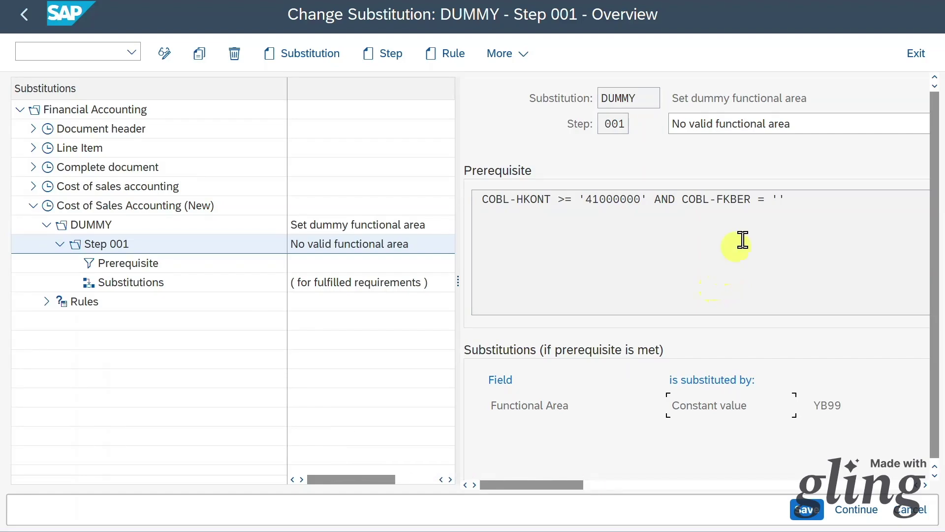
{"action": "left_click_drag", "start_coordinate": [811, 406], "coordinate": [842, 405]}
{"action": "left_click", "coordinate": [836, 405]}
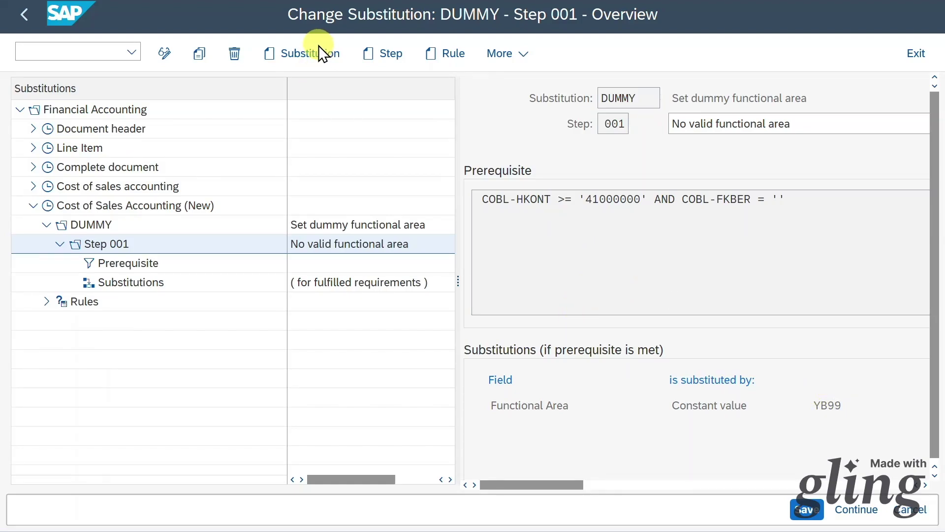
{"action": "left_click", "coordinate": [298, 57]}
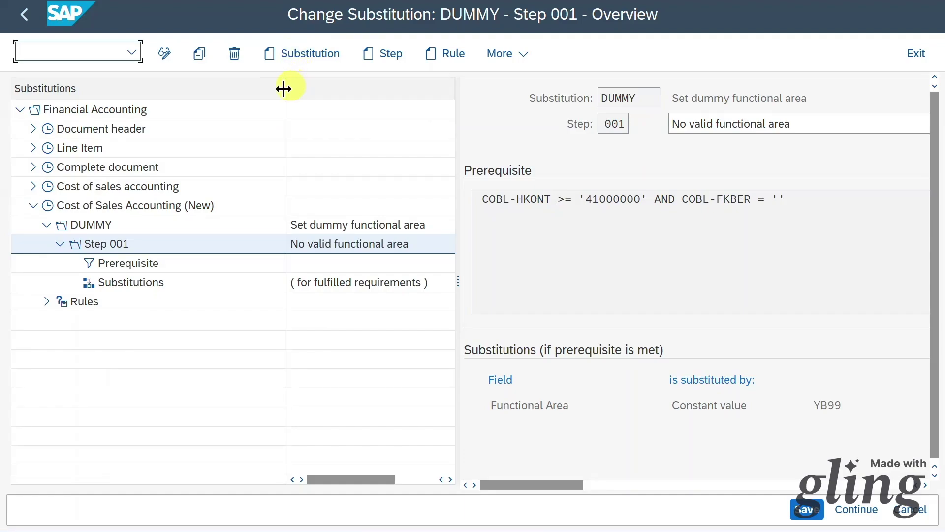
{"action": "left_click", "coordinate": [22, 14]}
{"action": "left_click", "coordinate": [21, 13]}
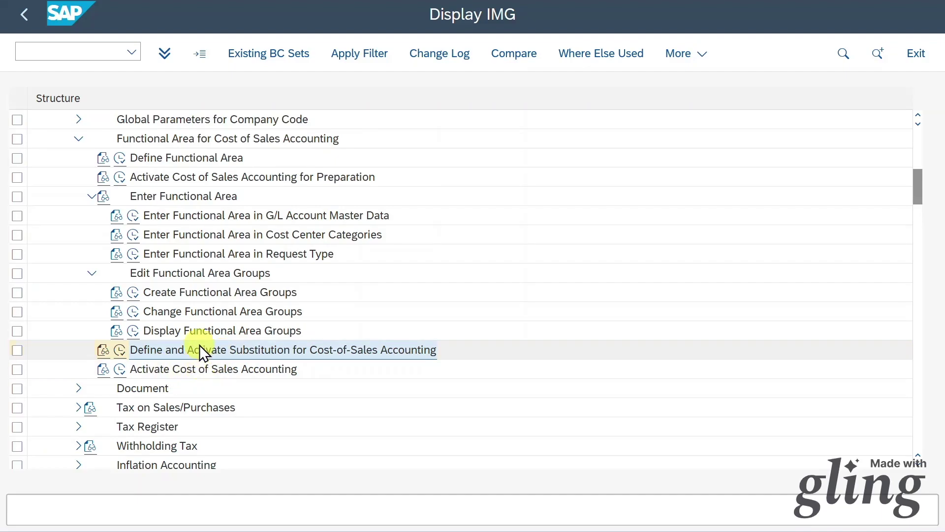
Collapse the functional area node and open Define Field Status Variants under Ledgers, Fields in the Financial Accounting Global Settings
{"action": "left_click", "coordinate": [100, 53]}
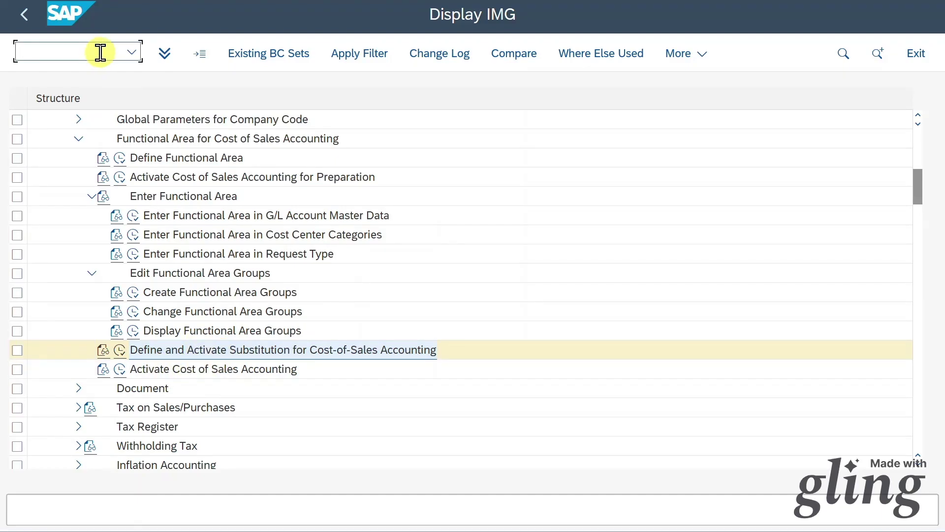
{"action": "scroll", "coordinate": [293, 352], "scroll_direction": "up", "scroll_amount": 5}
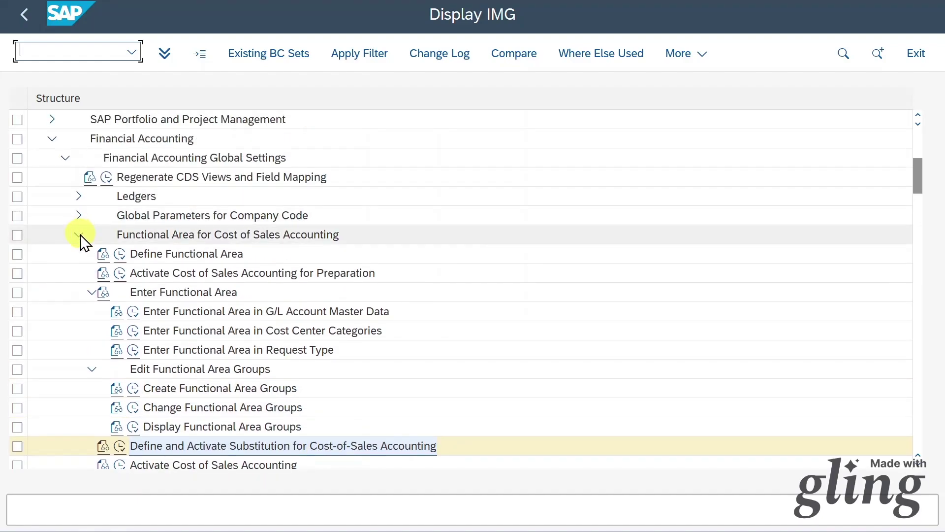
{"action": "left_click", "coordinate": [81, 235]}
{"action": "left_click", "coordinate": [79, 196]}
{"action": "left_click", "coordinate": [90, 217]}
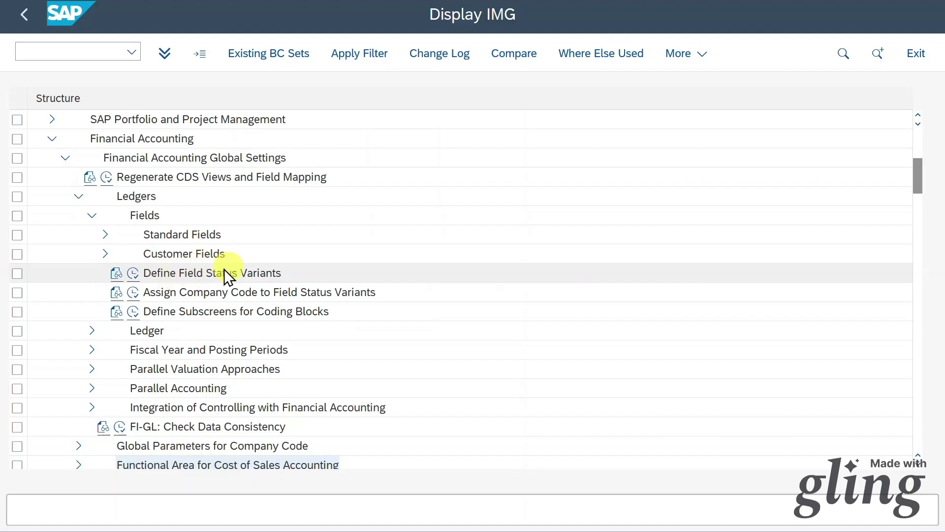
{"action": "left_click", "coordinate": [132, 272]}
Open field status group G036 of variant 0001 and go to the additional account assignments page containing Functional Area
{"action": "left_click", "coordinate": [225, 121]}
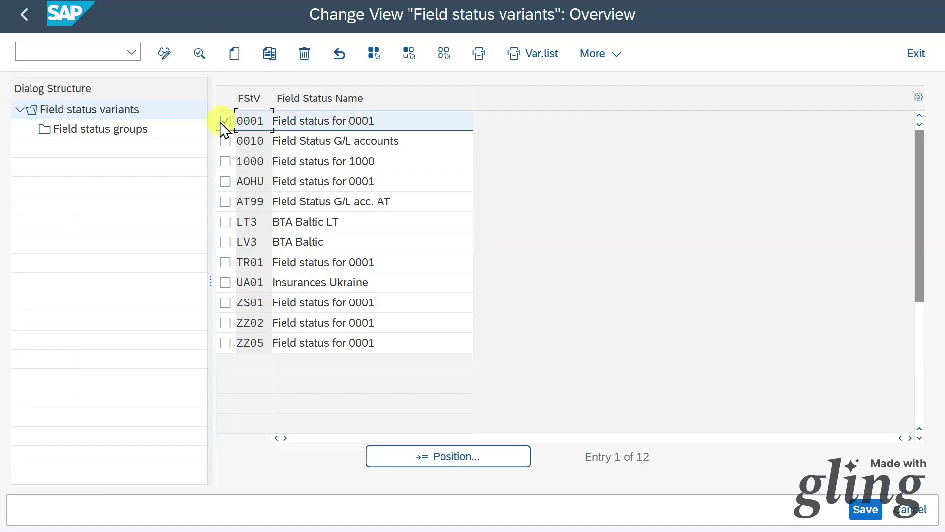
{"action": "double_click", "coordinate": [95, 130]}
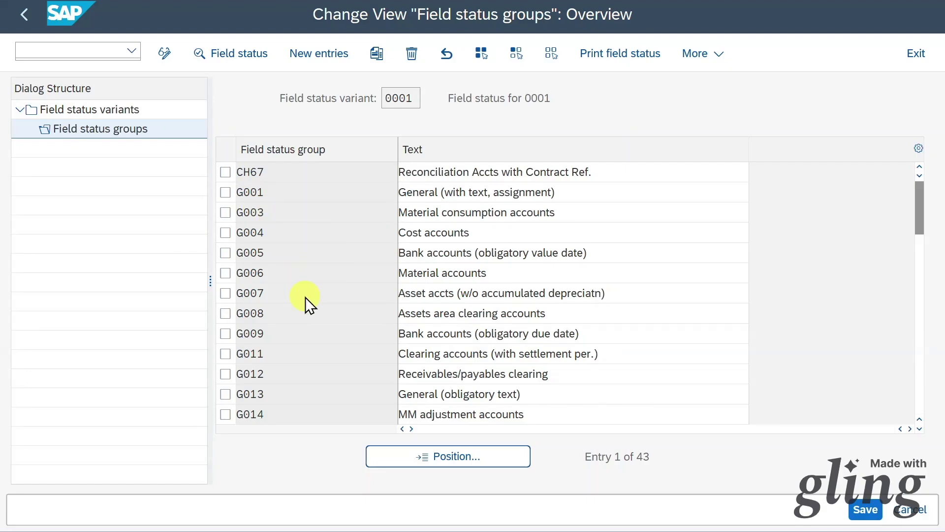
{"action": "scroll", "coordinate": [305, 296], "scroll_direction": "down", "scroll_amount": 5}
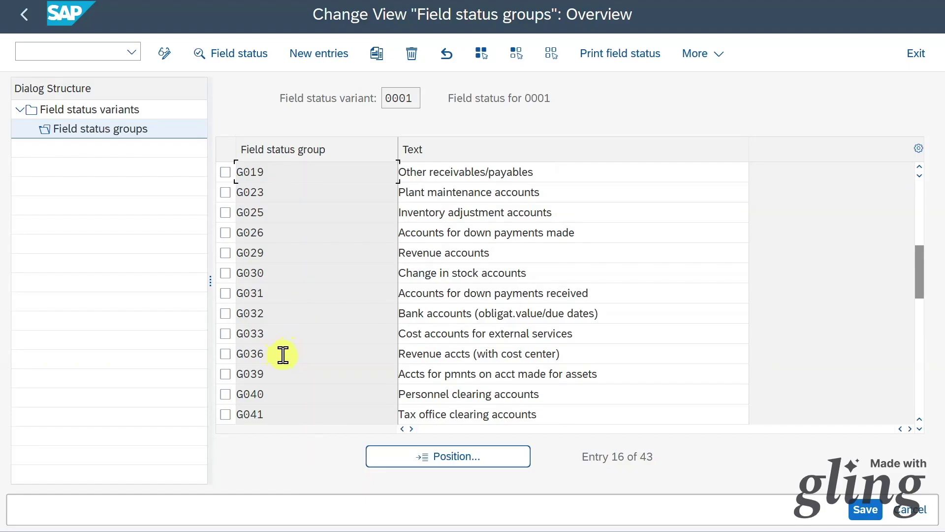
{"action": "double_click", "coordinate": [277, 353]}
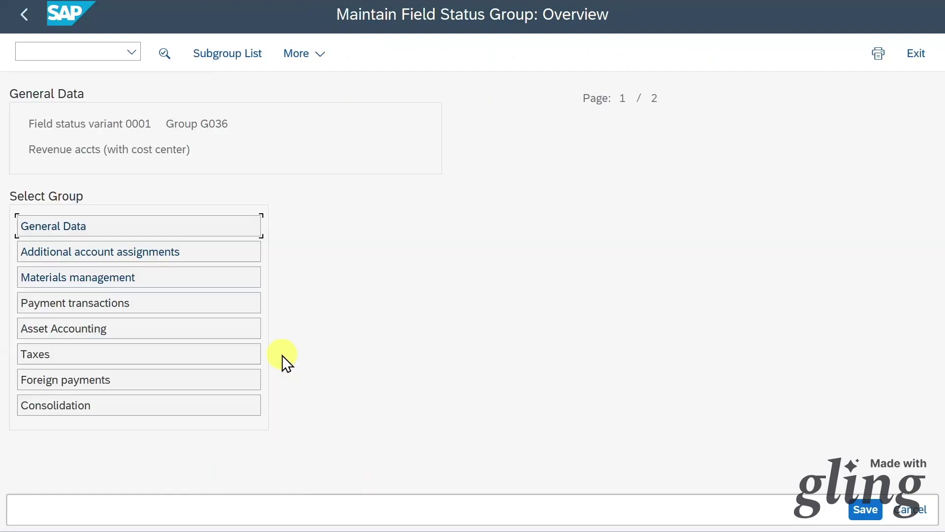
{"action": "double_click", "coordinate": [217, 252]}
{"action": "left_click_drag", "start_coordinate": [167, 124], "coordinate": [229, 124]}
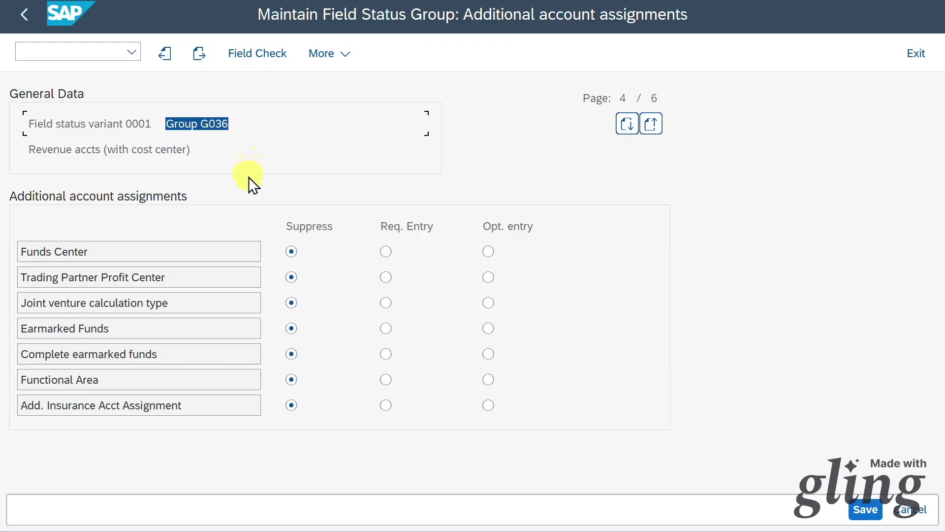
Run transaction /NFSS0 and display the income statement account Rev Domestic Prod in company code 1710
{"action": "left_click", "coordinate": [98, 50]}
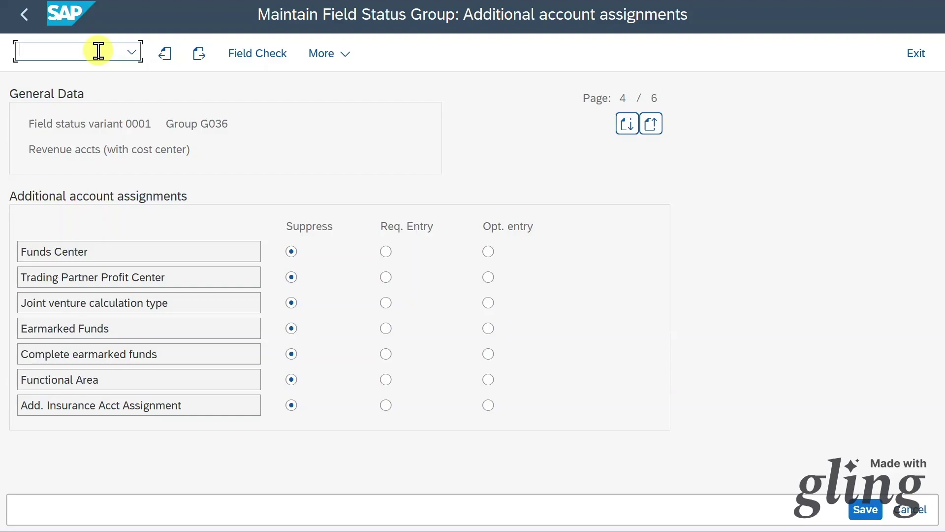
{"action": "type", "text": "/NFSS"}
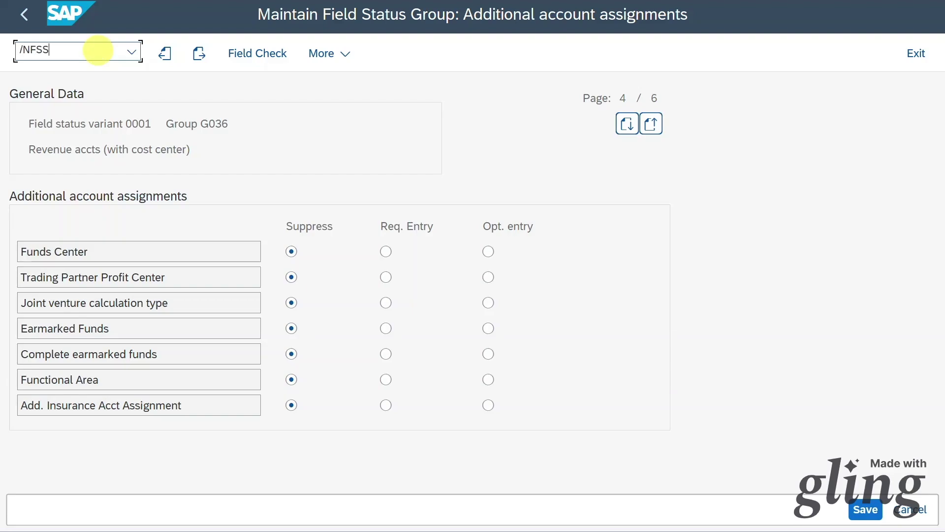
{"action": "type", "text": "0"}
{"action": "key", "text": "Return"}
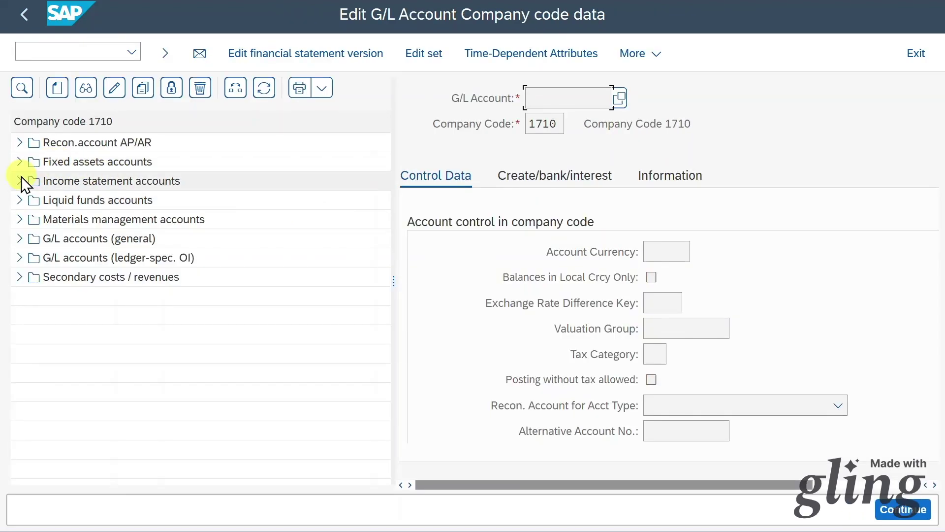
{"action": "left_click", "coordinate": [18, 181]}
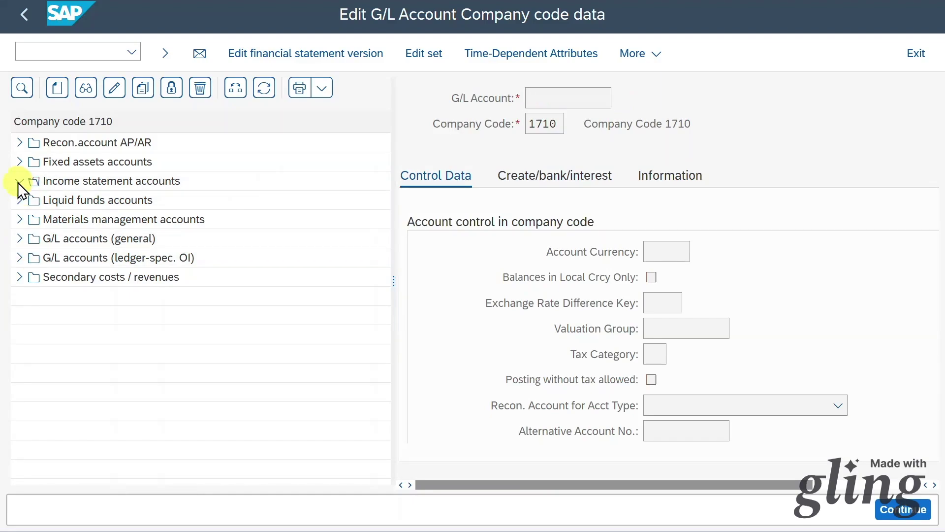
{"action": "double_click", "coordinate": [102, 218]}
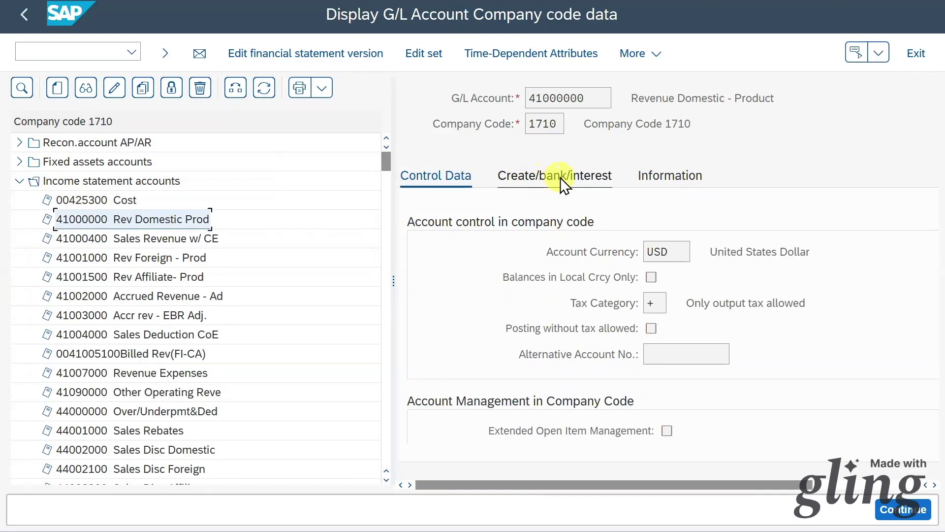
Examine the field status group assigned to the Rev Domestic Prod account in its Create/bank/interest data
{"action": "left_click", "coordinate": [539, 176]}
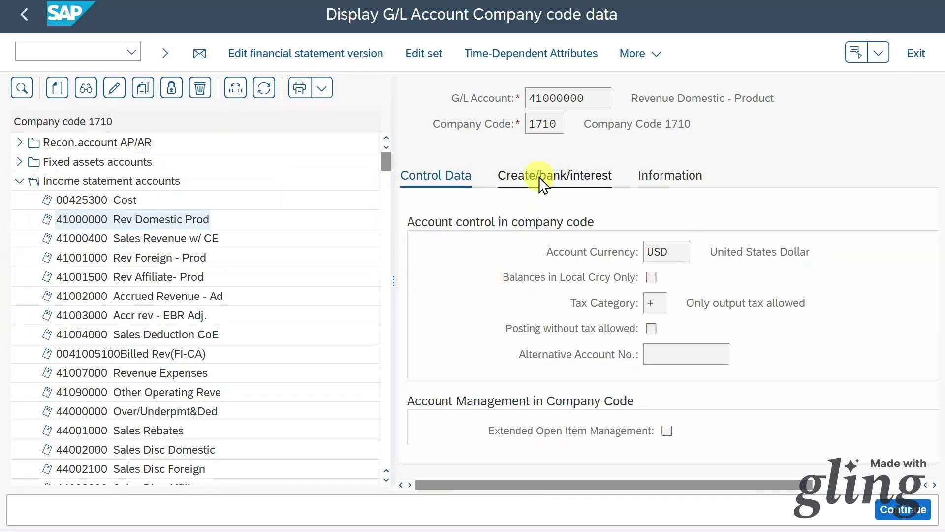
{"action": "double_click", "coordinate": [656, 252]}
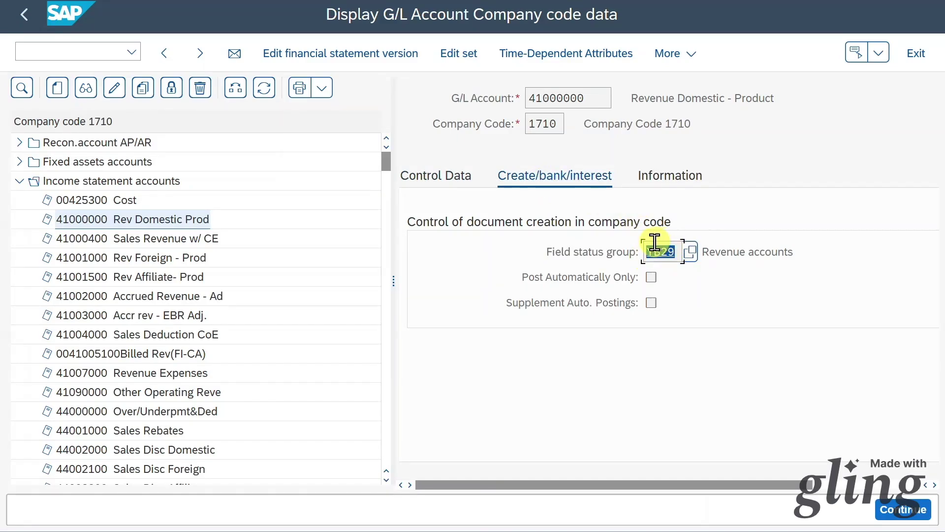
{"action": "double_click", "coordinate": [597, 97]}
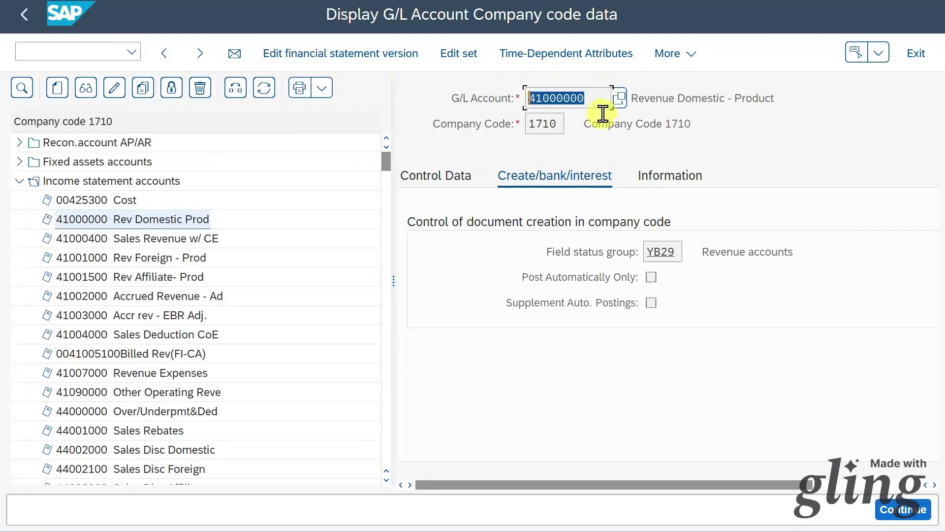
Run transaction /nspro, open the SAP Reference IMG and expand Functional Area for Cost of Sales Accounting
{"action": "left_click", "coordinate": [96, 52]}
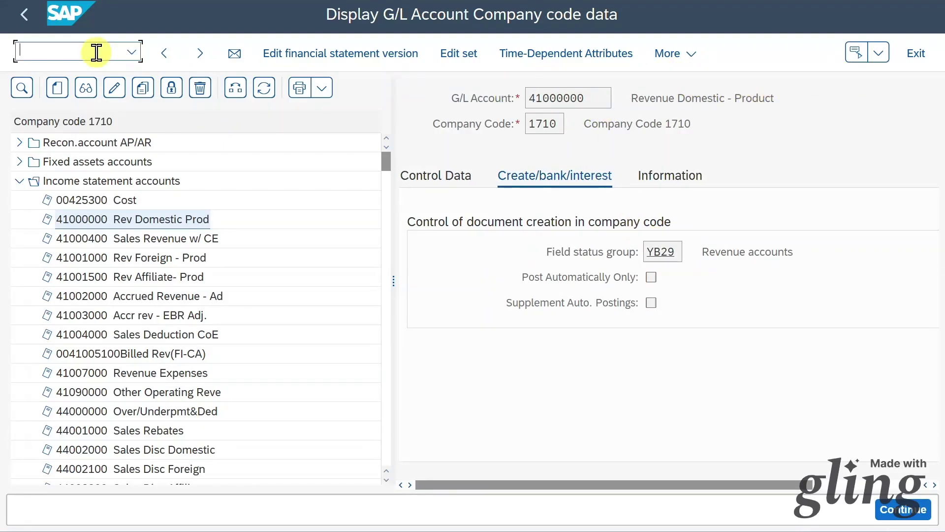
{"action": "type", "text": "/nspro"}
{"action": "key", "text": "Return"}
{"action": "left_click", "coordinate": [174, 59]}
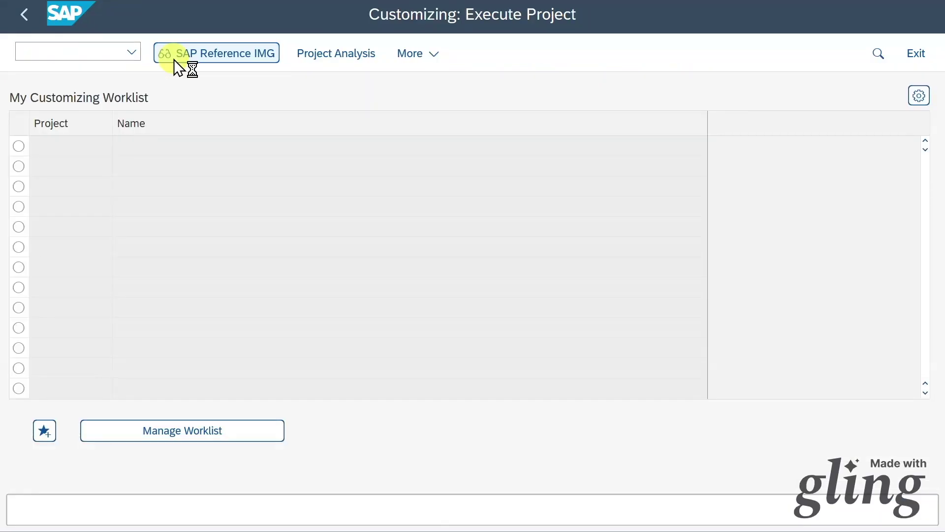
{"action": "left_click", "coordinate": [63, 194]}
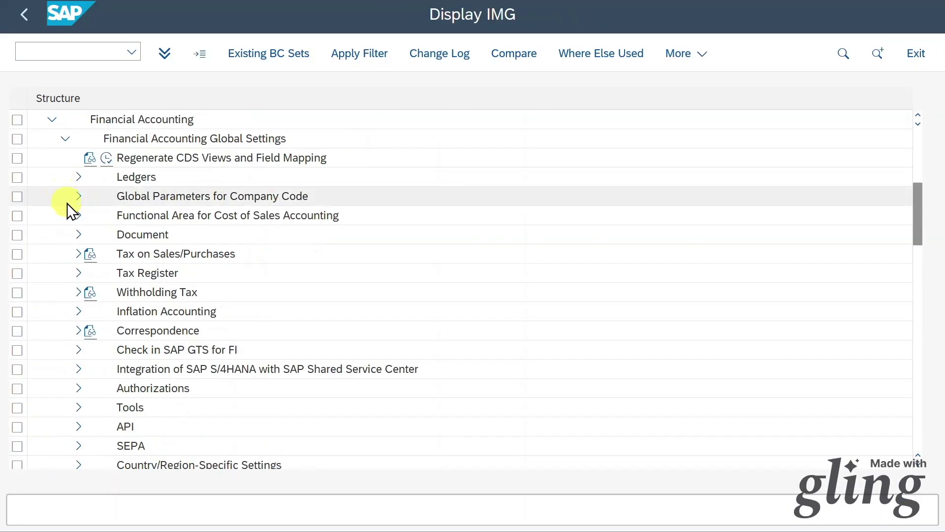
{"action": "left_click", "coordinate": [75, 216]}
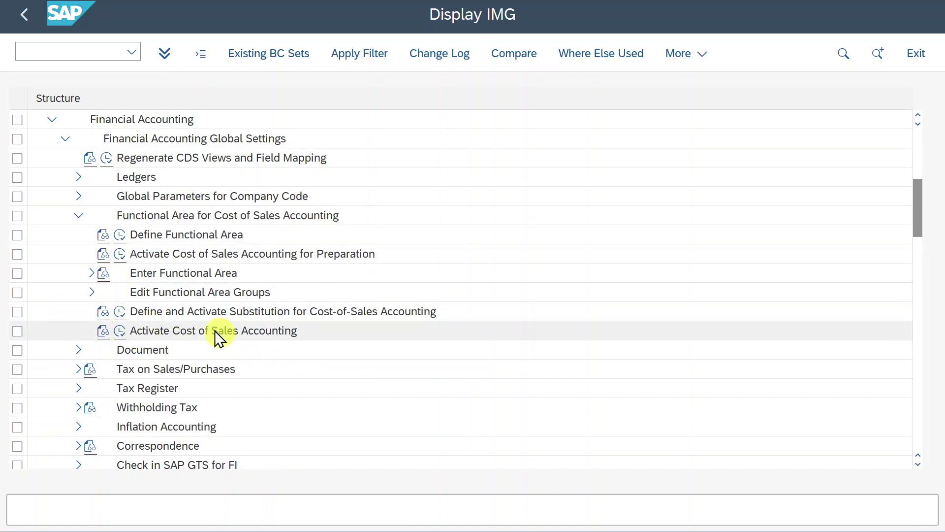
Open Activate Cost of Sales Accounting and examine the COS Status options available for company code 0001
{"action": "left_click", "coordinate": [122, 329]}
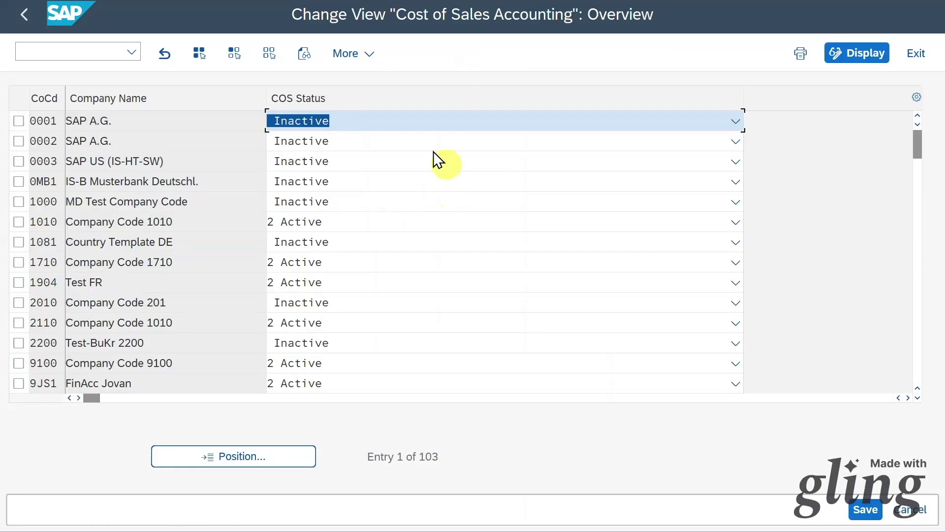
{"action": "left_click", "coordinate": [413, 131]}
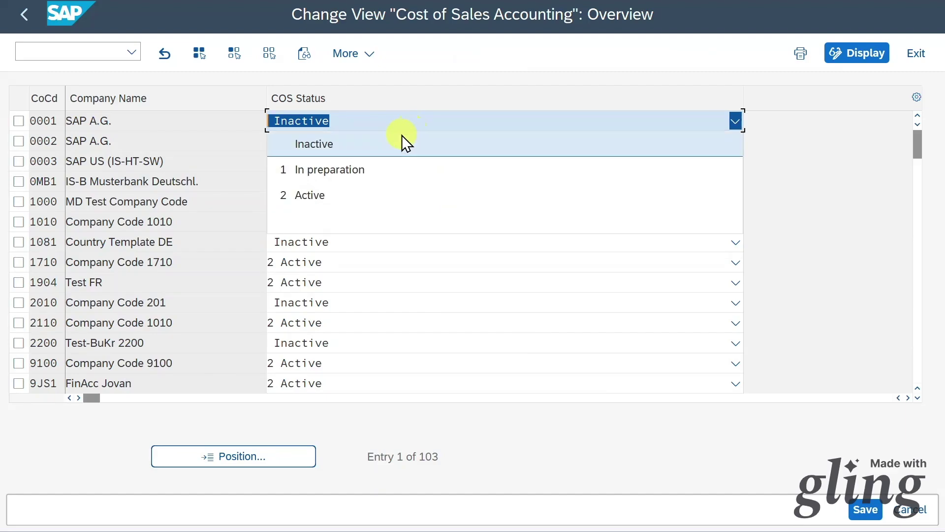
{"action": "left_click", "coordinate": [459, 72]}
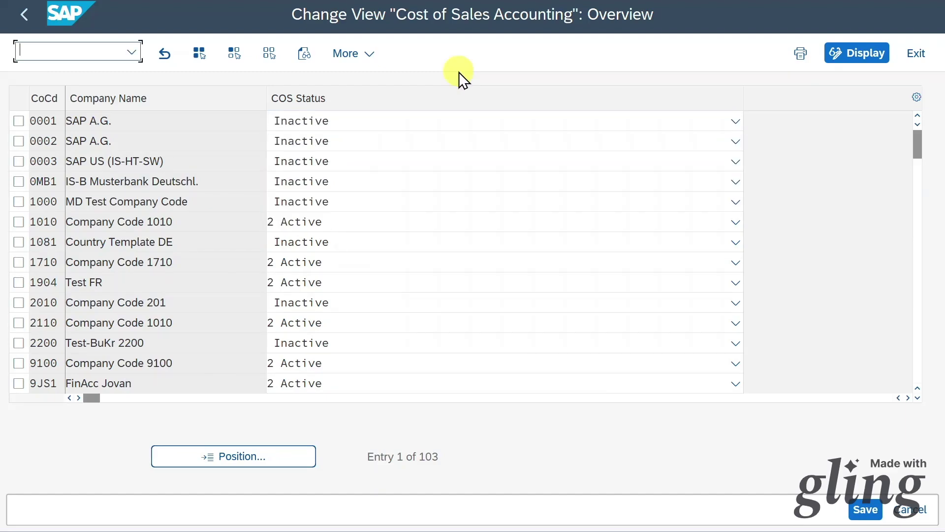